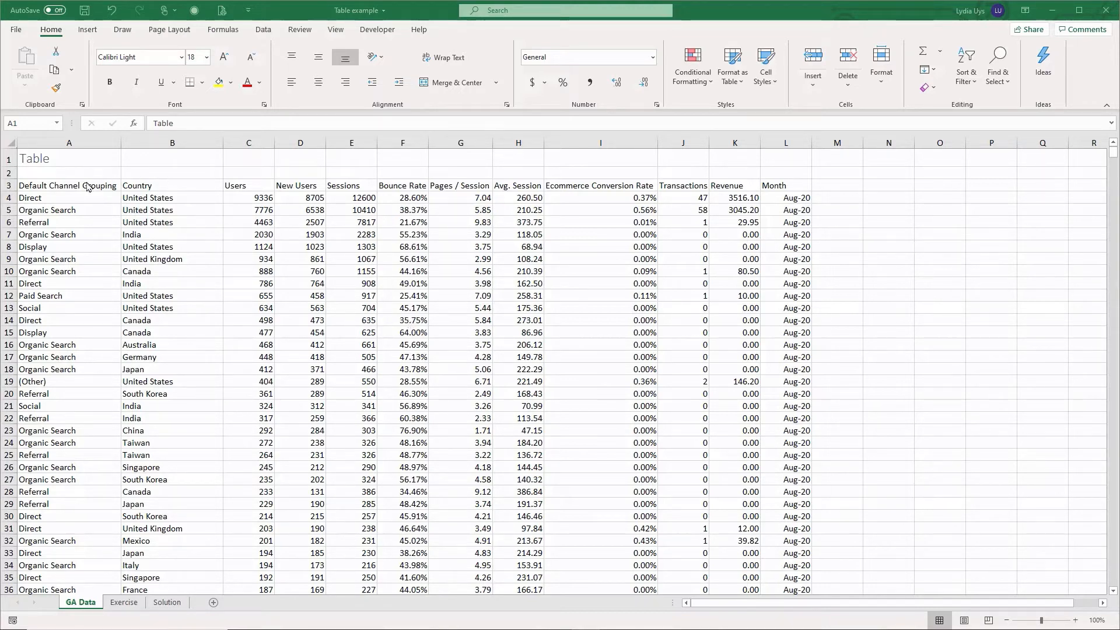
# - Inspect the header row and the end of the August data block in column A, including the gap below, and return to the top
pyautogui.click(10, 185)
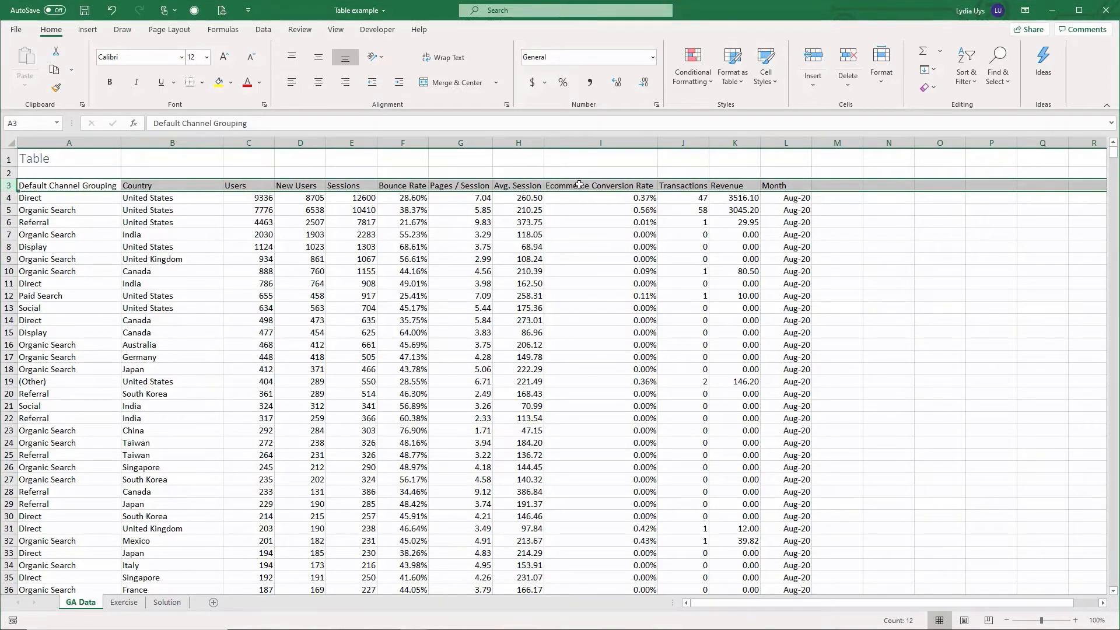
pyautogui.click(173, 296)
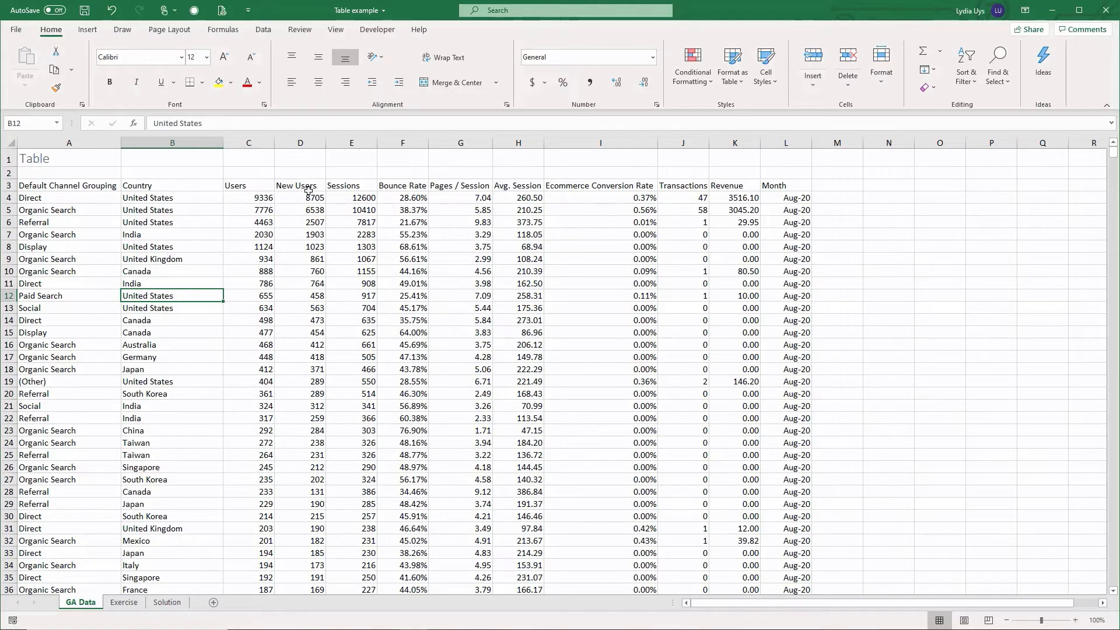
pyautogui.click(49, 198)
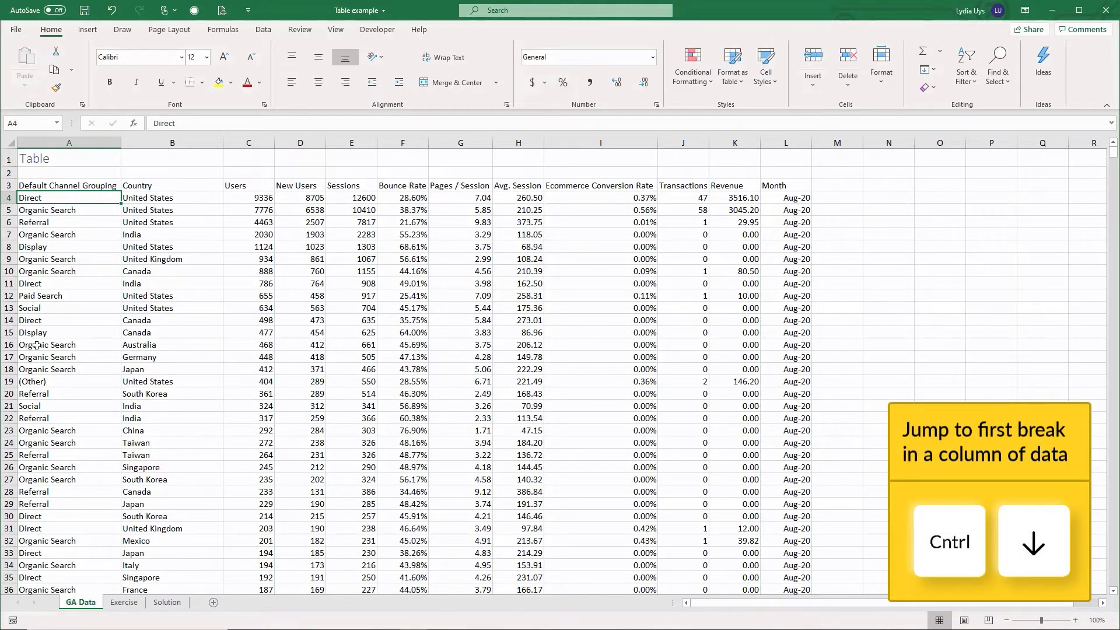
pyautogui.hotkey('ctrl', 'Down')
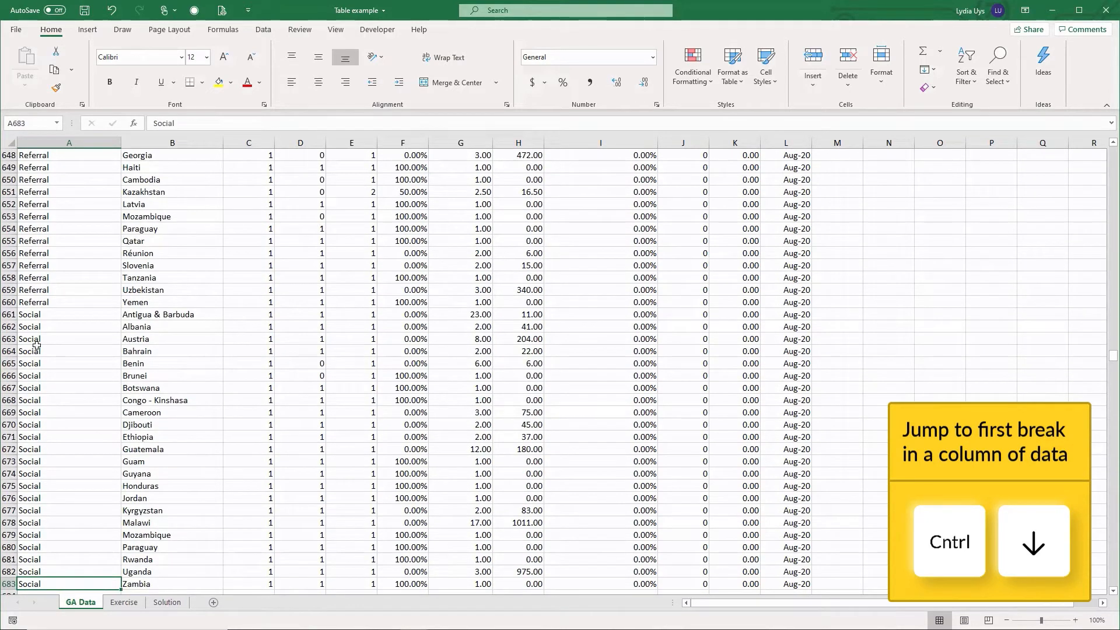
pyautogui.scroll(-5, 43, 362)
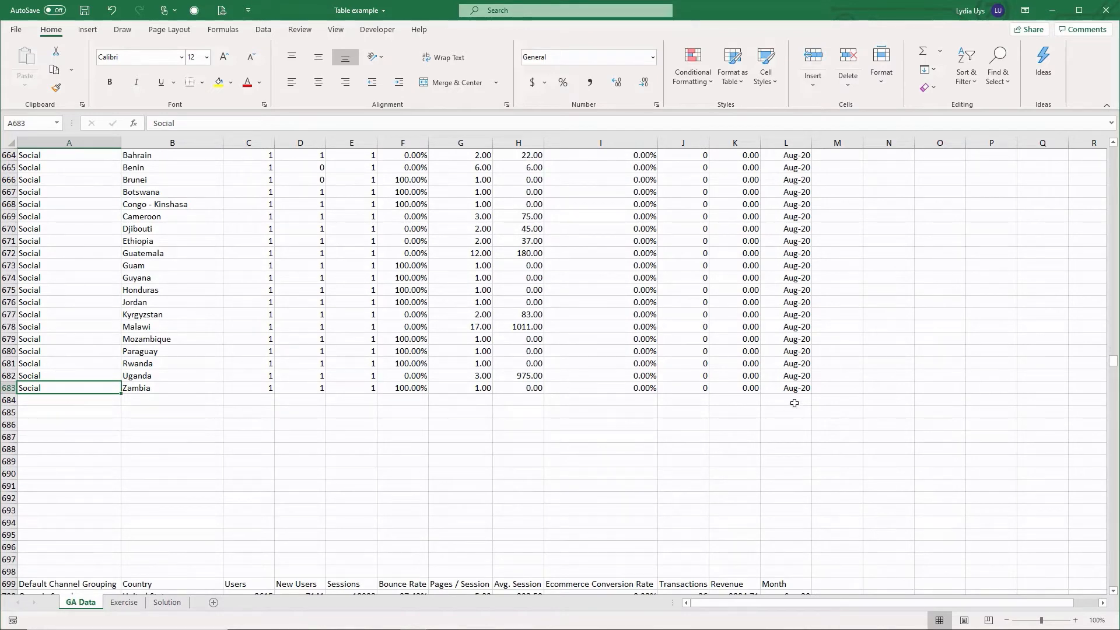
pyautogui.scroll(-1, 759, 405)
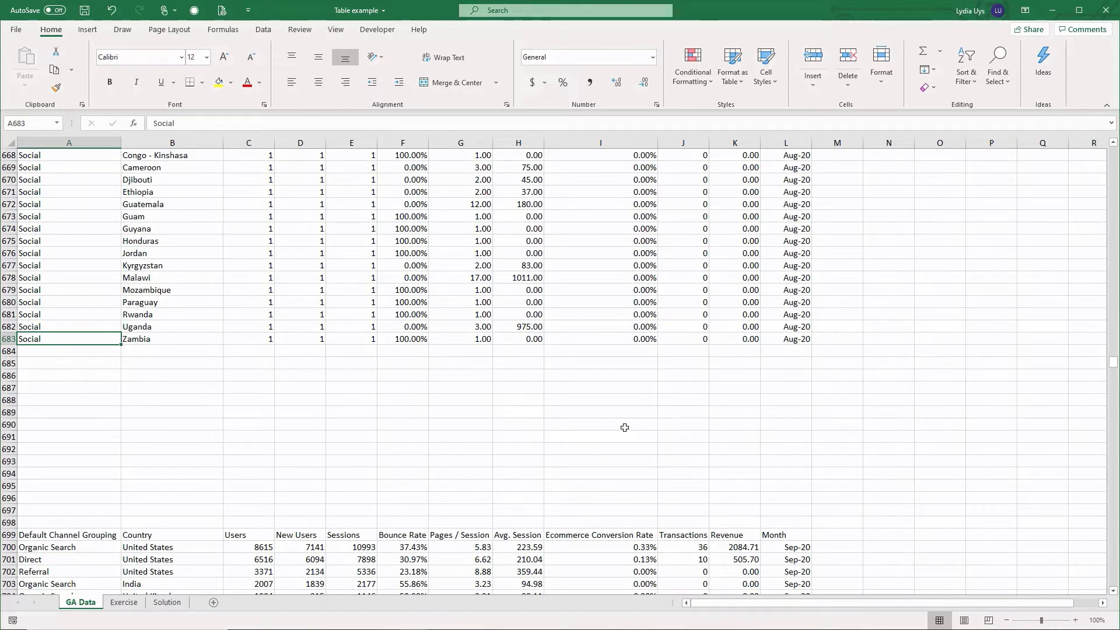
pyautogui.hotkey('ctrl', 'Home')
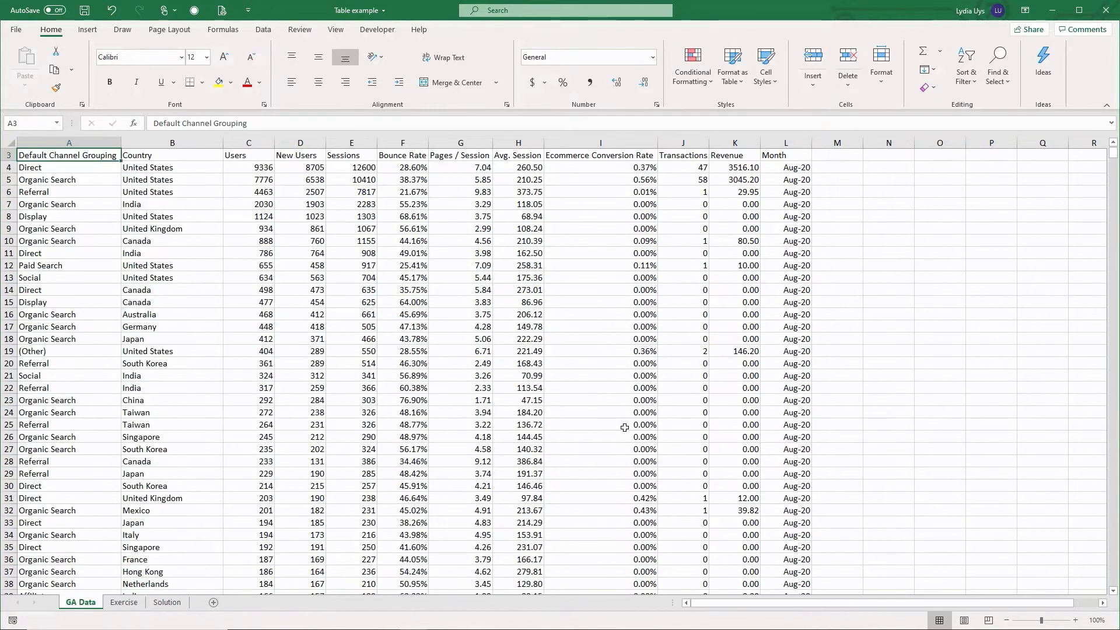
pyautogui.press('Down')
pyautogui.press('Down')
pyautogui.press('Down')
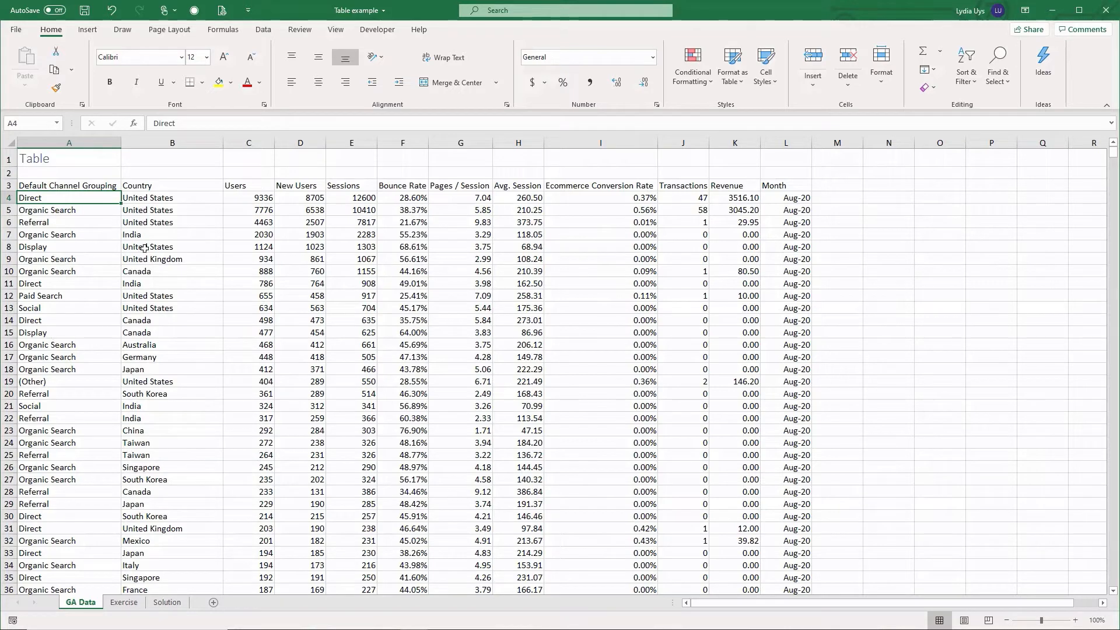
# - Check the kinds of values in the first data row for Users, Bounce Rate, Country and Month
pyautogui.click(242, 201)
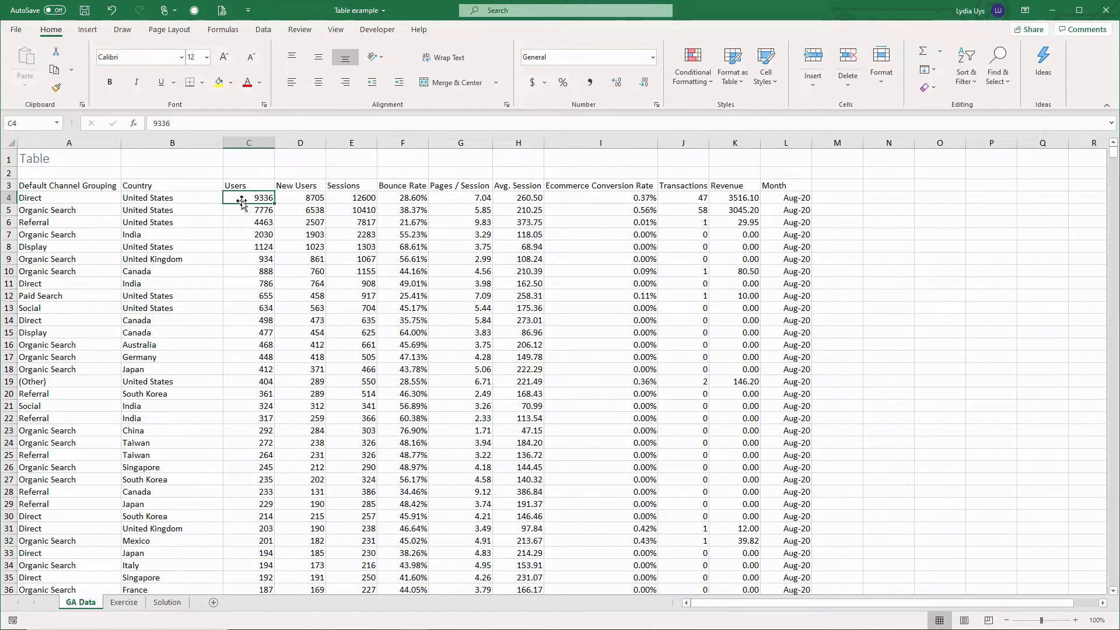
pyautogui.click(420, 197)
pyautogui.click(168, 197)
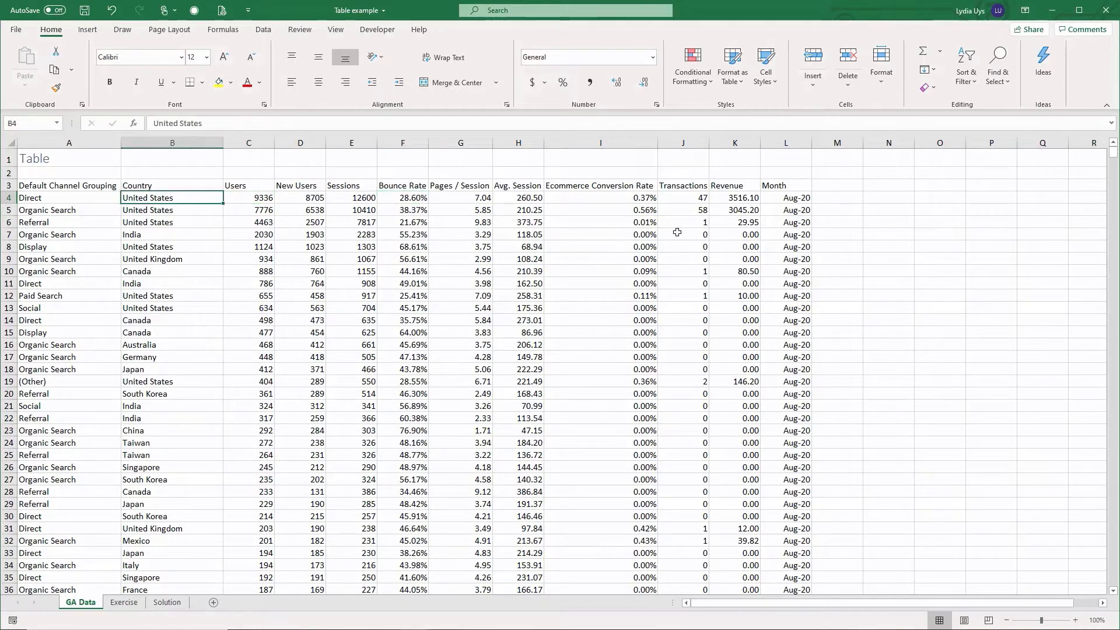
pyautogui.click(781, 198)
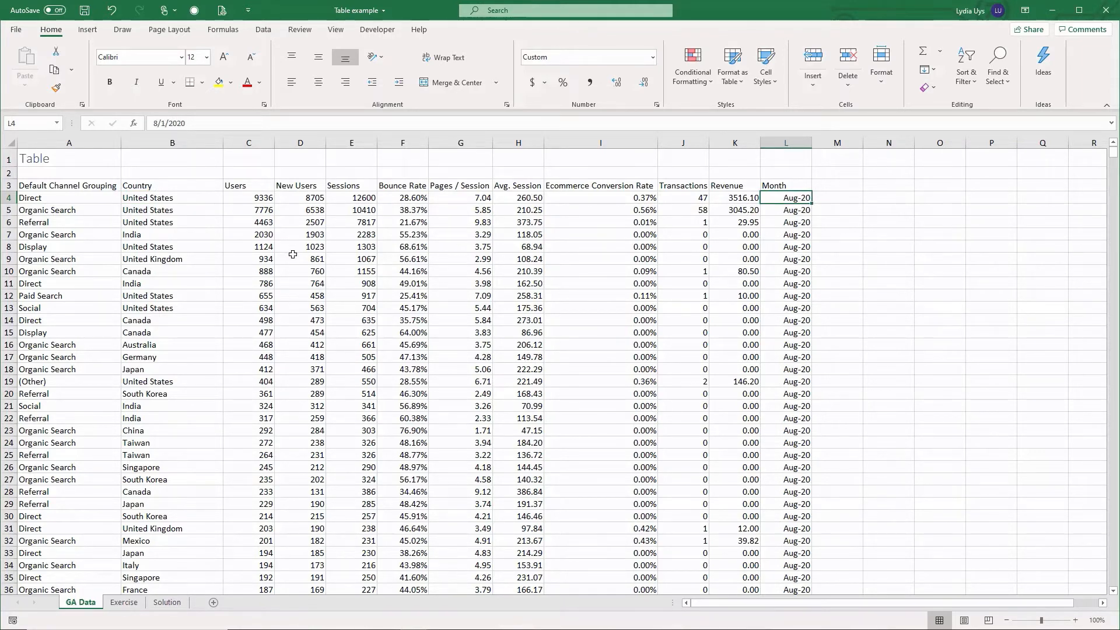
# - Convert the August data range A3:L683 into a table with headers
pyautogui.click(75, 200)
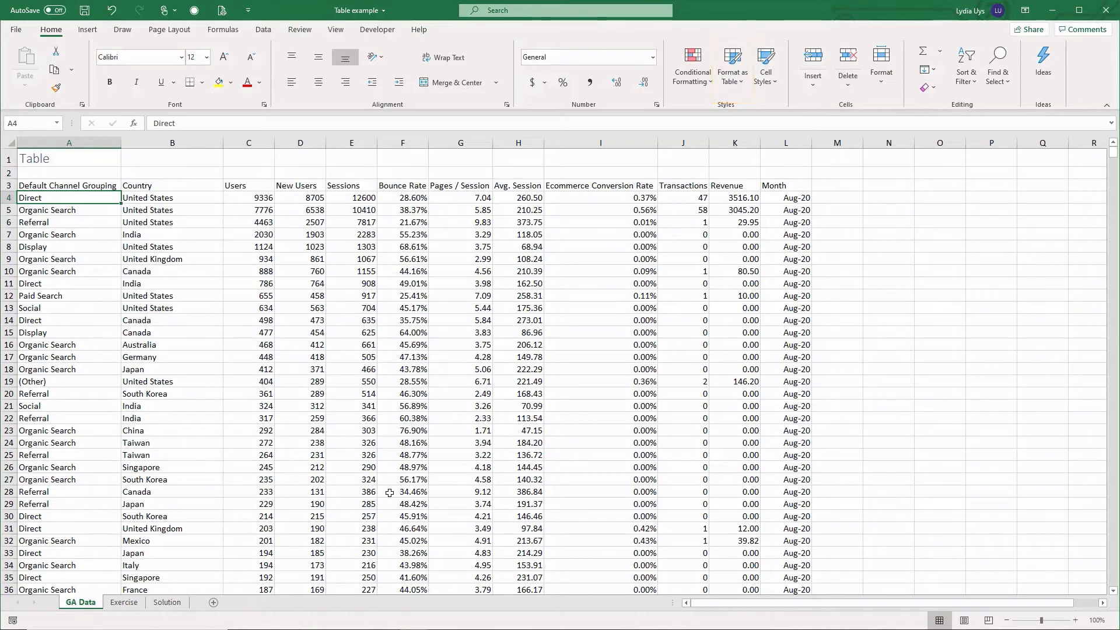
pyautogui.hotkey('ctrl', 't')
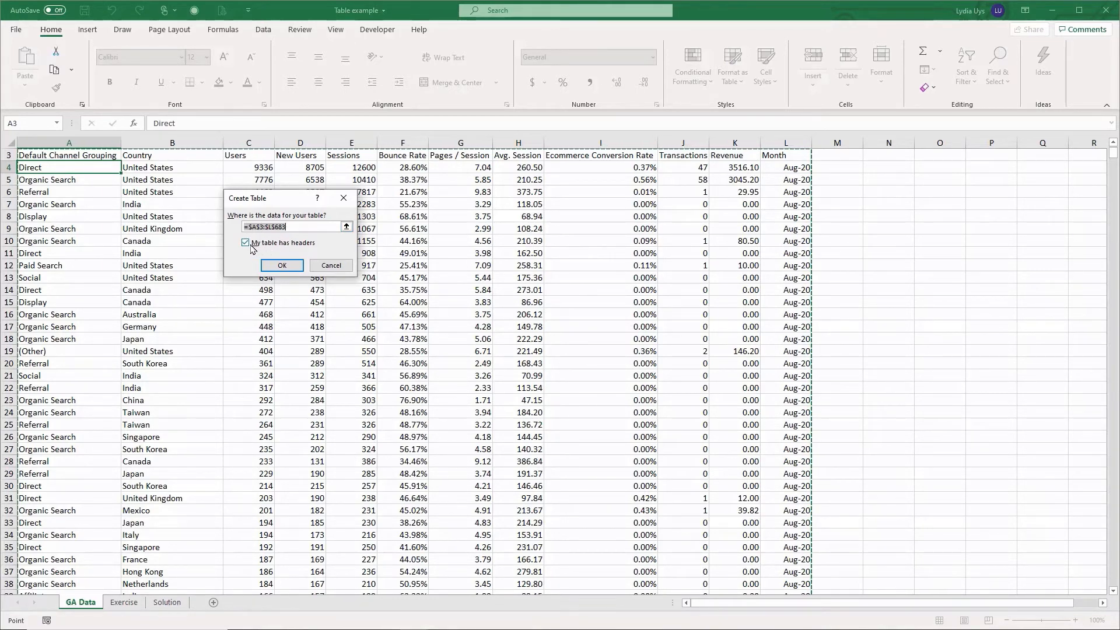
pyautogui.click(268, 267)
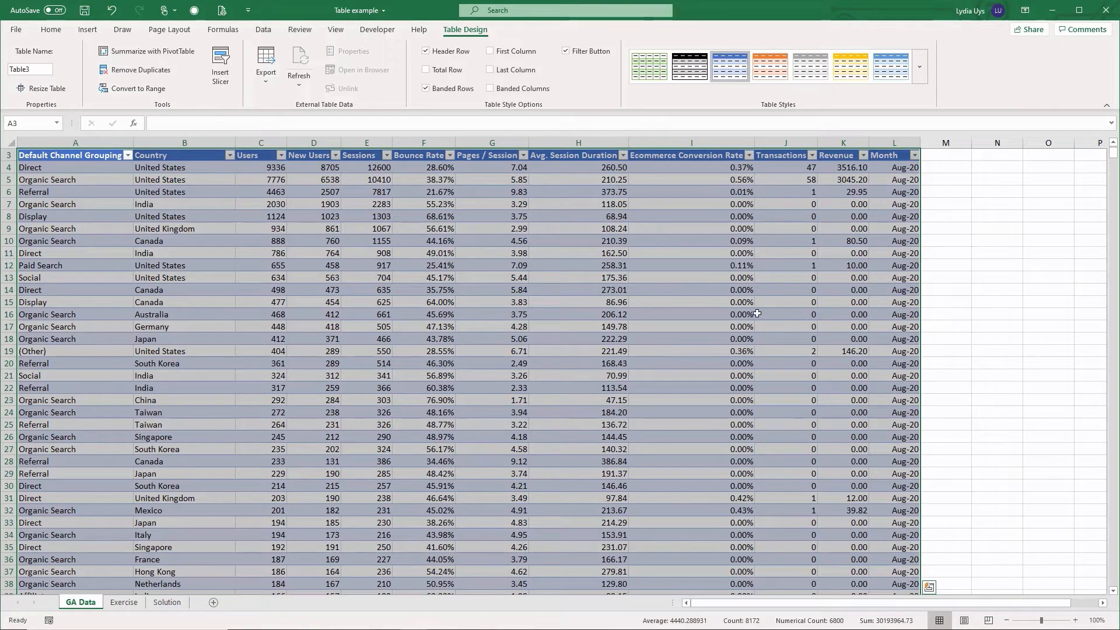
pyautogui.click(981, 253)
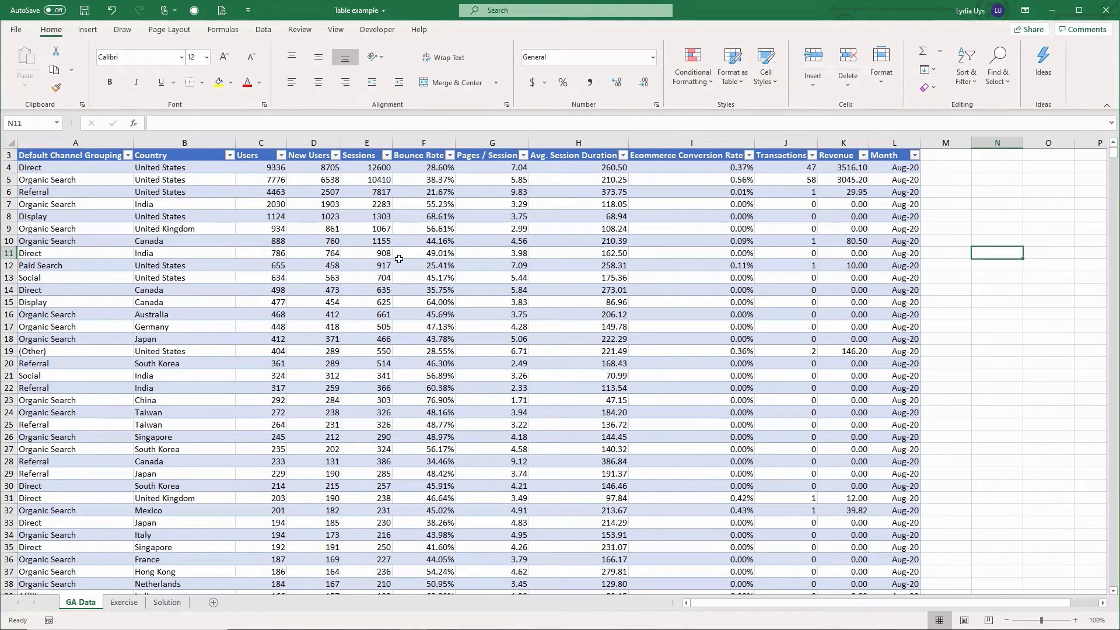
# - Compare the available table tools with cells inside and outside the table selected, and inspect where the table ends
pyautogui.click(399, 259)
pyautogui.scroll(1, 399, 258)
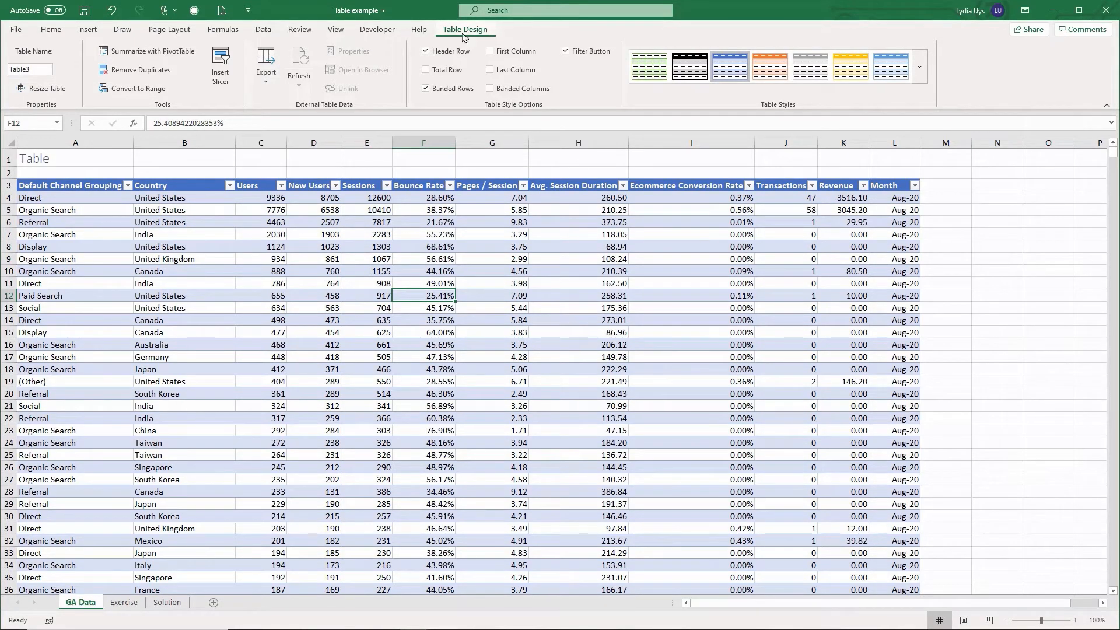
pyautogui.click(992, 255)
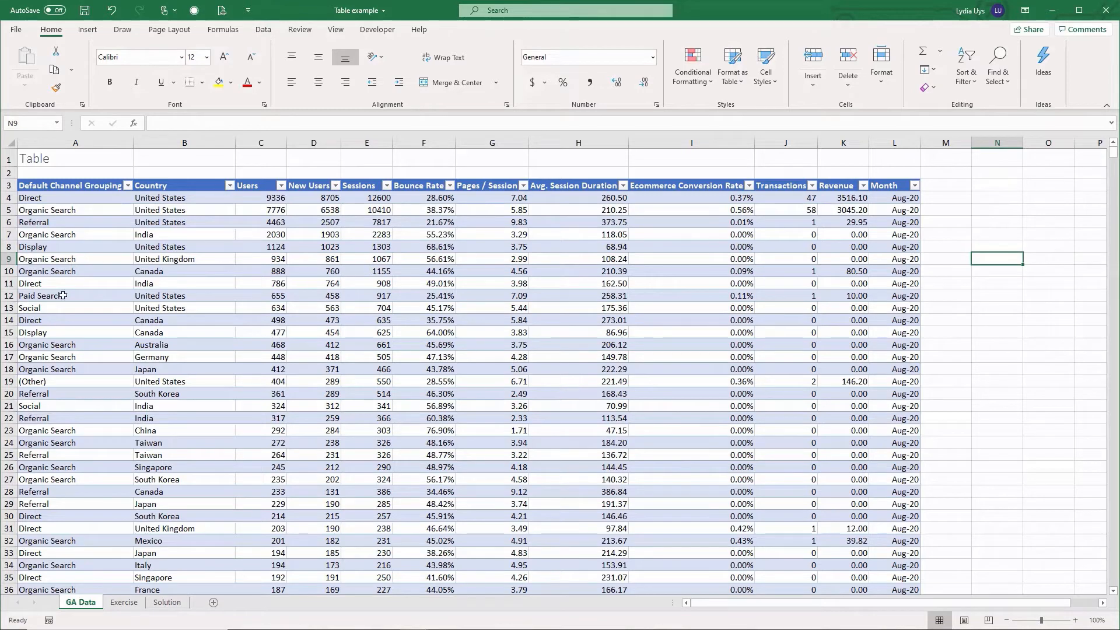
pyautogui.click(80, 284)
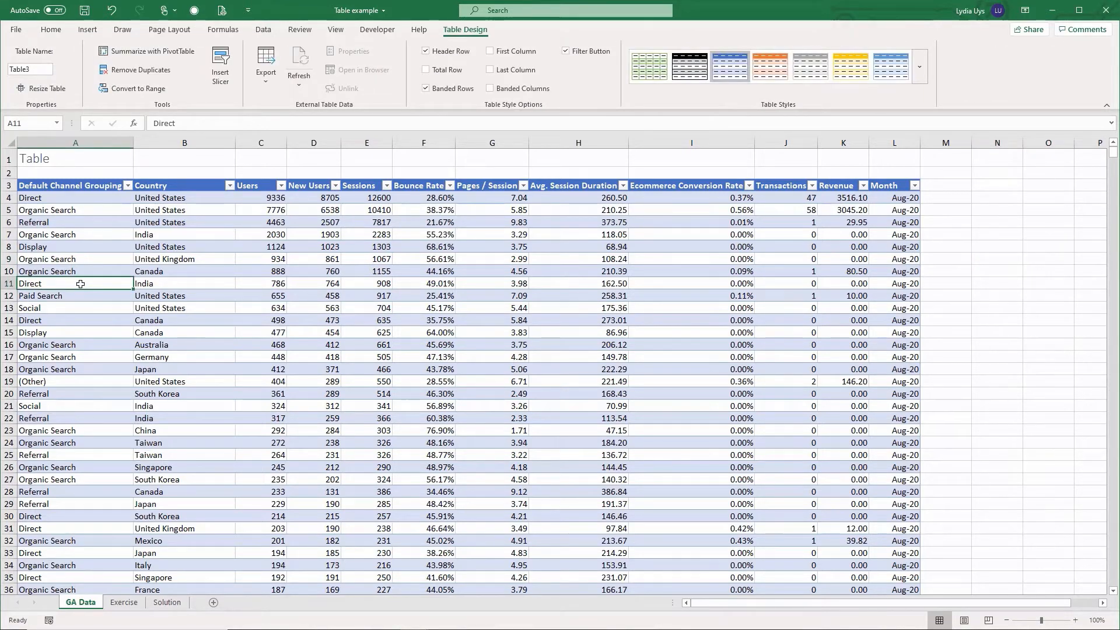
pyautogui.hotkey('ctrl', 'Down')
pyautogui.scroll(-1, 494, 505)
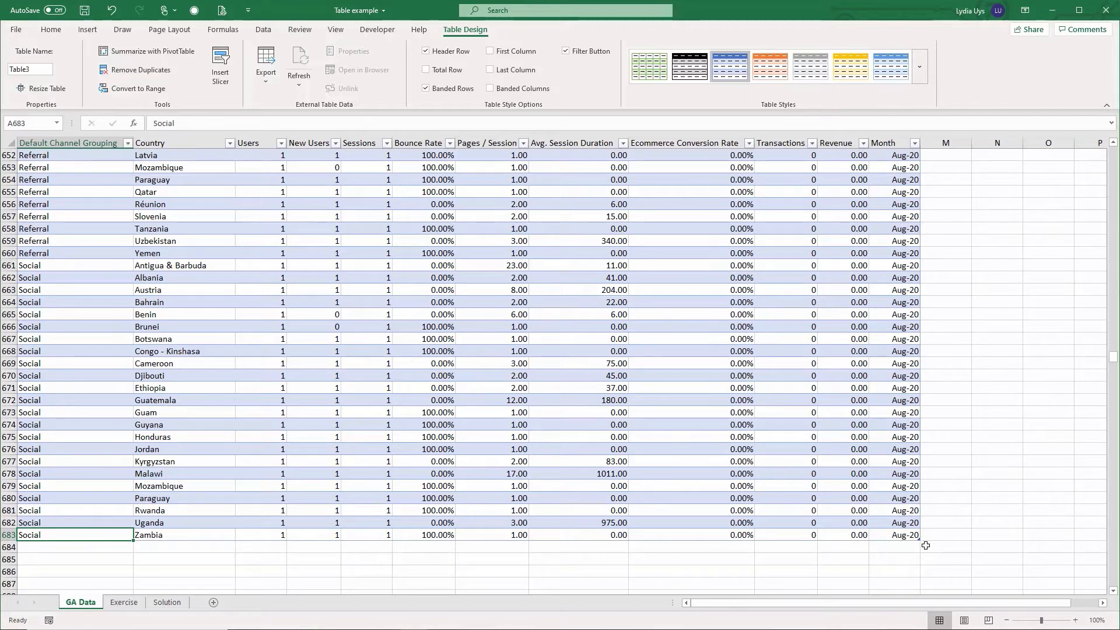
pyautogui.hotkey('ctrl', 'Up')
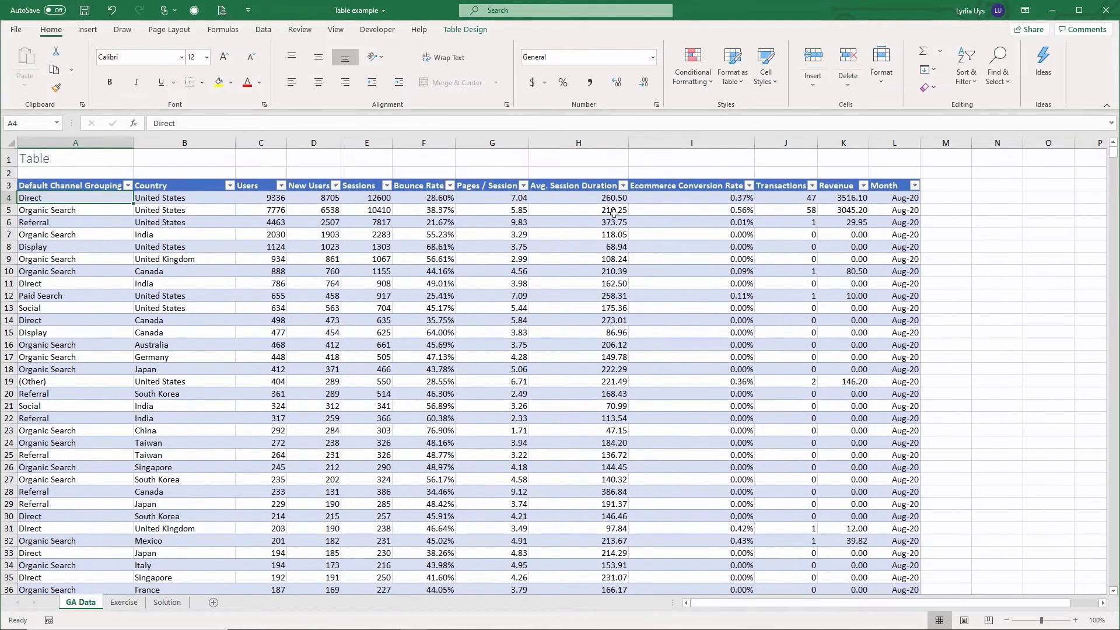
# - Preview the None style on the table and close the style gallery without applying it
pyautogui.click(465, 29)
pyautogui.click(920, 66)
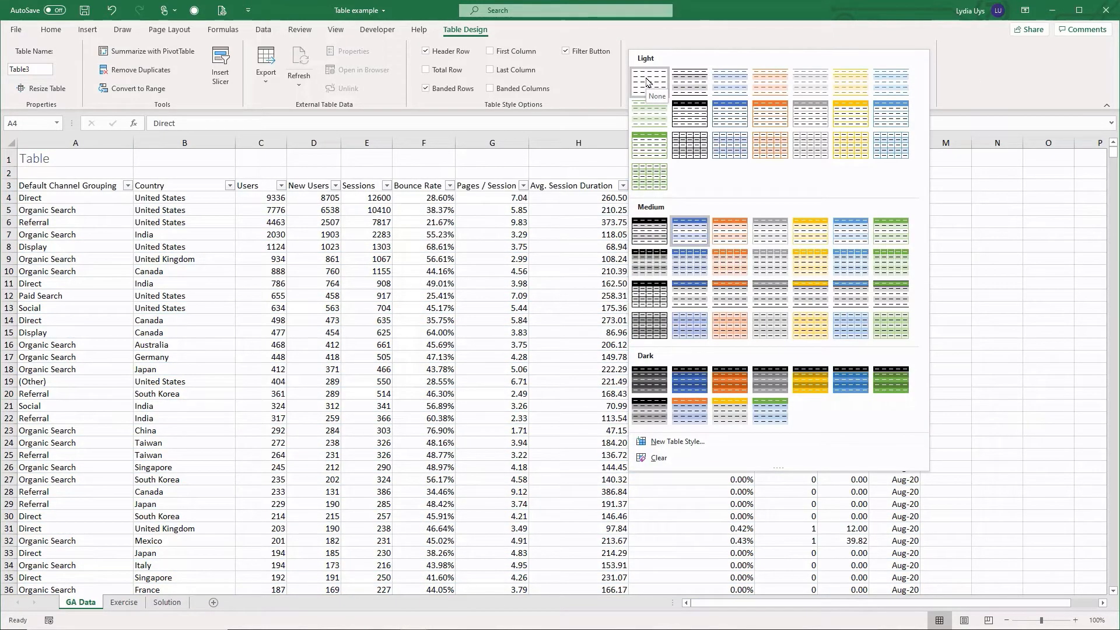
pyautogui.click(484, 276)
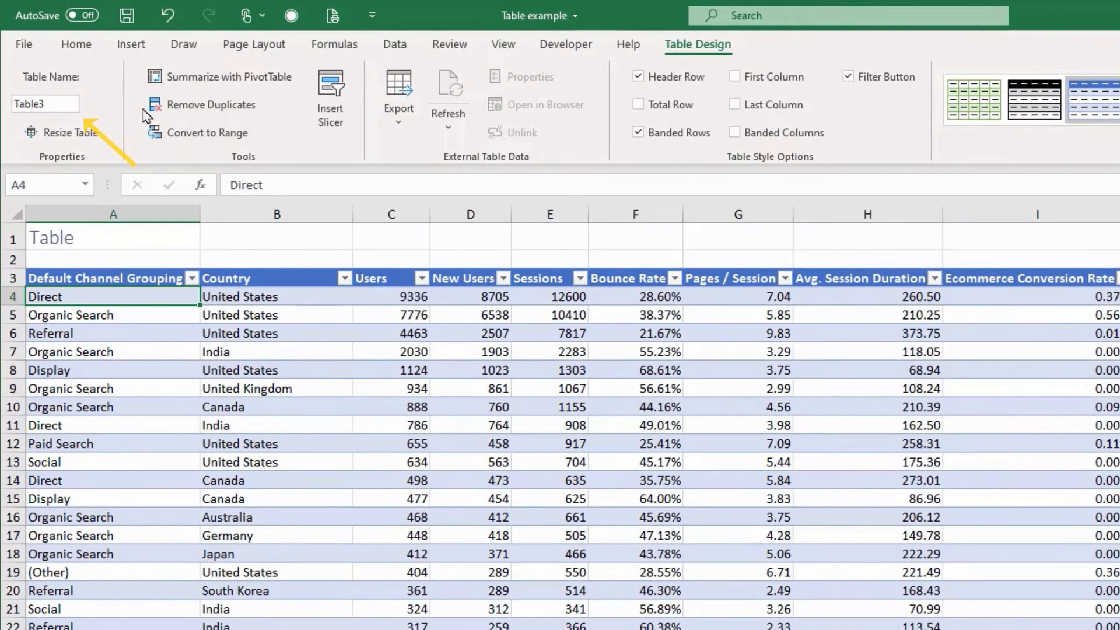
# - Rename the table as GA_Data
pyautogui.moveTo(61, 103)
pyautogui.mouseDown()
pyautogui.moveTo(2, 106)
pyautogui.moveTo(59, 105)
pyautogui.mouseUp()
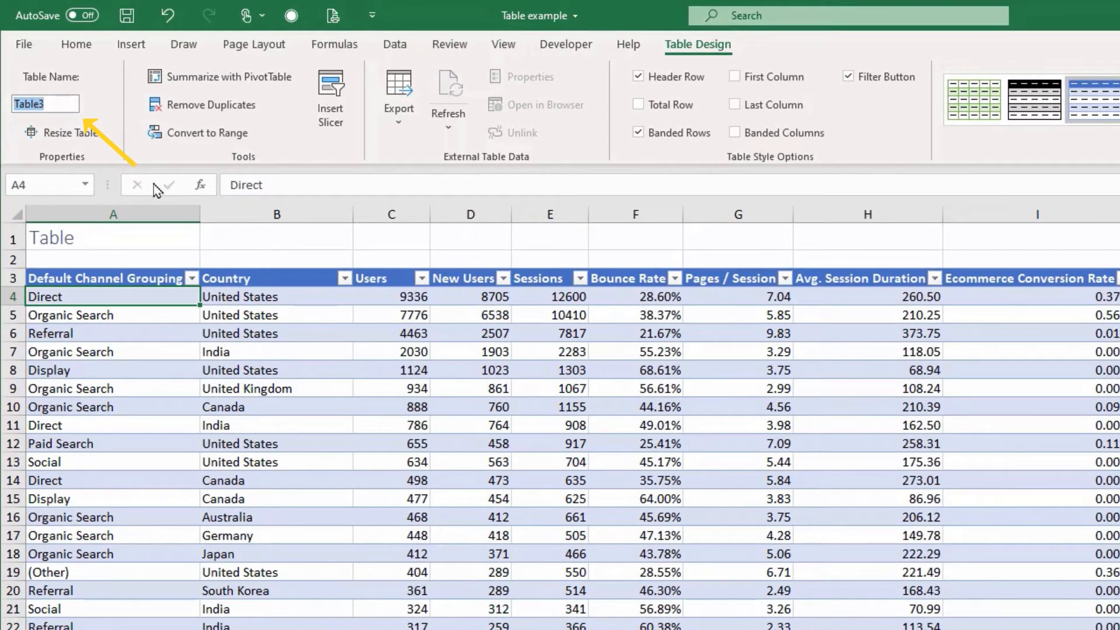
pyautogui.write('GA_Data')
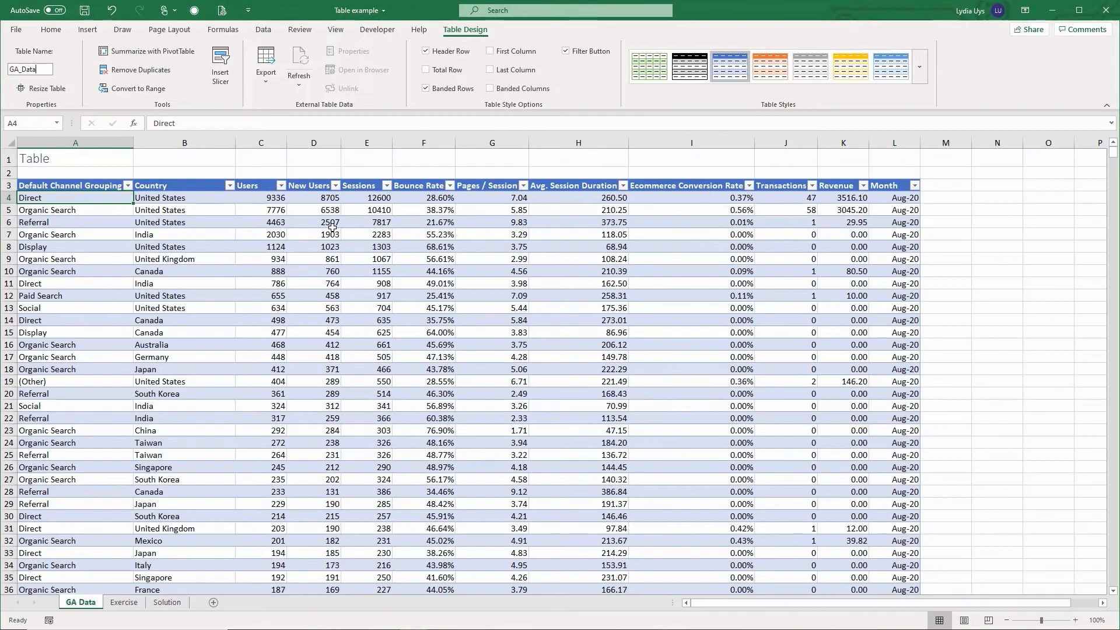
pyautogui.press('Return')
# - Examine how the table's column headings display down to its last rows, with cells inside and outside it selected, and return to the top
pyautogui.scroll(-1, 185, 290)
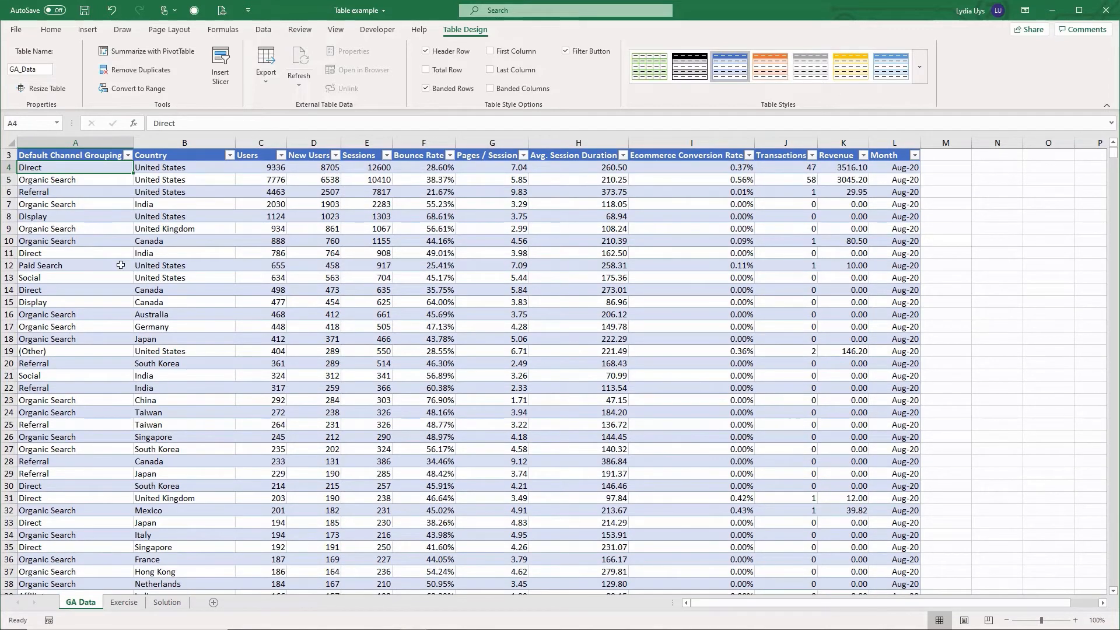
pyautogui.scroll(-1, 121, 265)
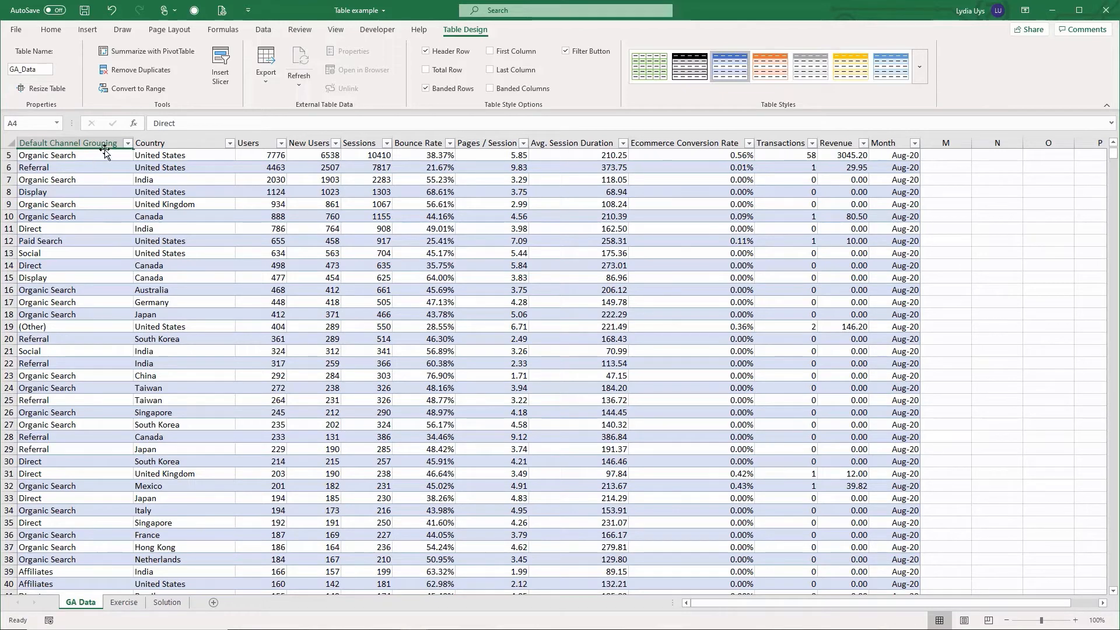
pyautogui.scroll(-8, 175, 233)
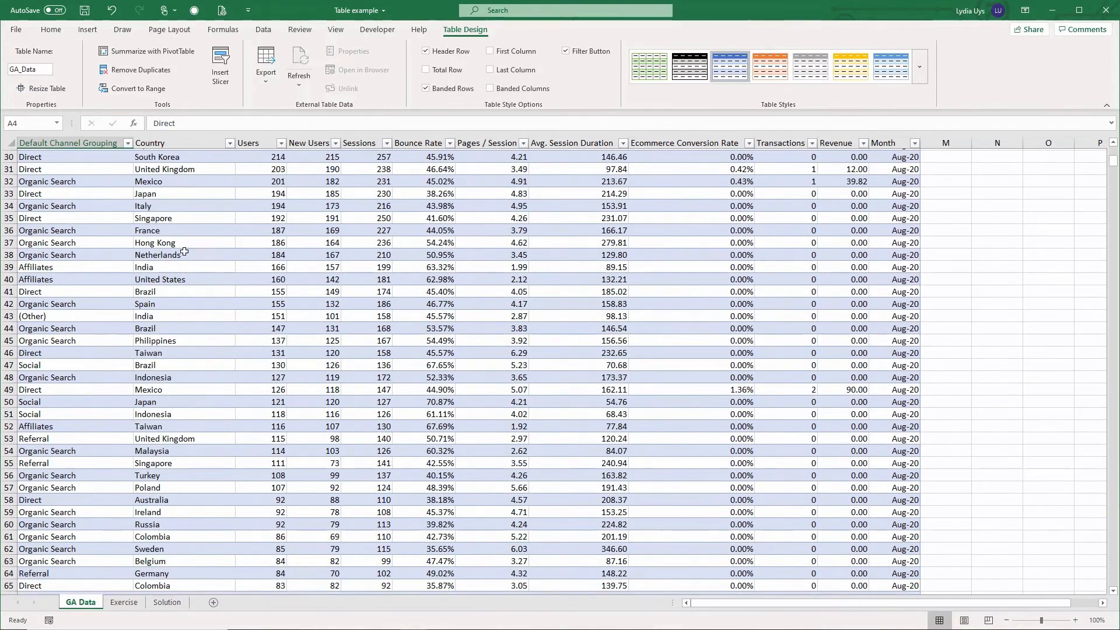
pyautogui.scroll(-20, 184, 252)
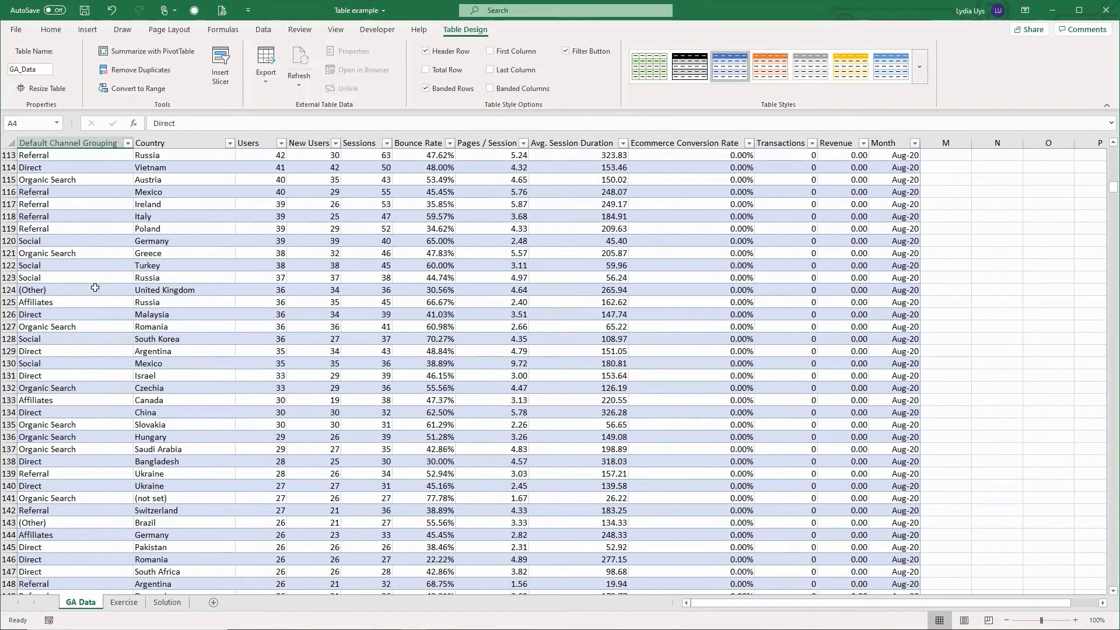
pyautogui.hotkey('ctrl', 'Down')
pyautogui.scroll(-4, 110, 362)
pyautogui.click(67, 510)
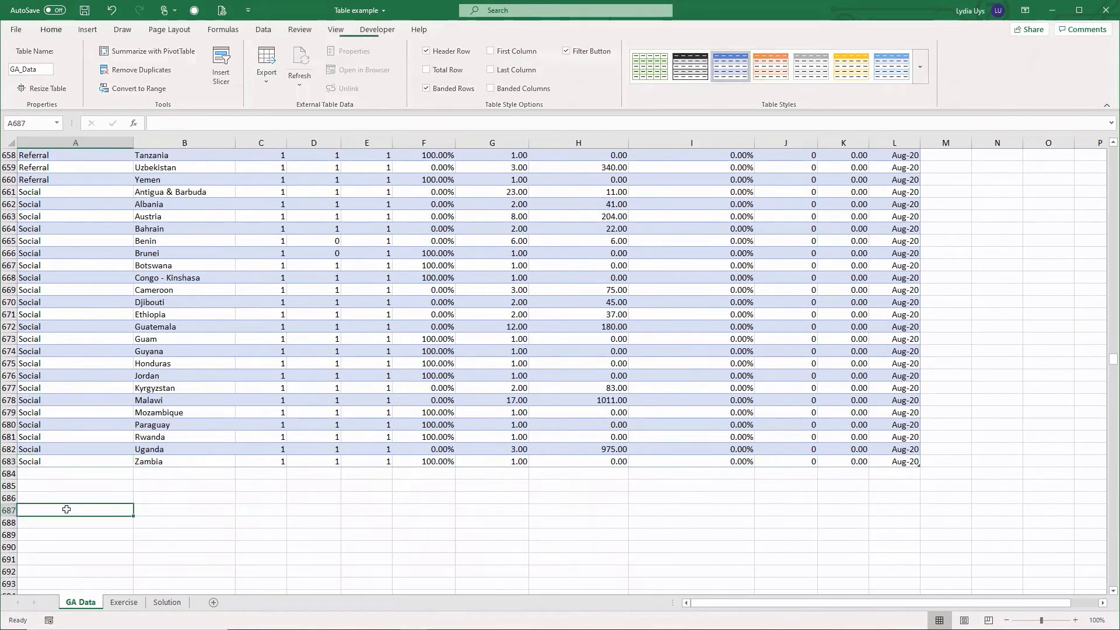
pyautogui.click(76, 400)
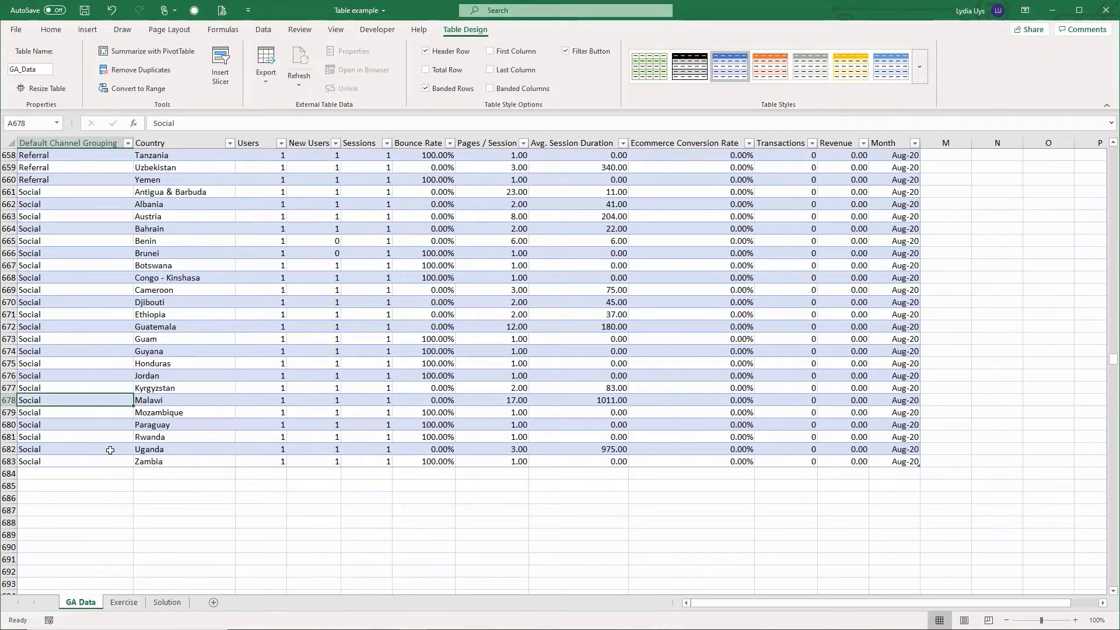
pyautogui.hotkey('ctrl', 'Home')
pyautogui.press('Down')
pyautogui.press('Down')
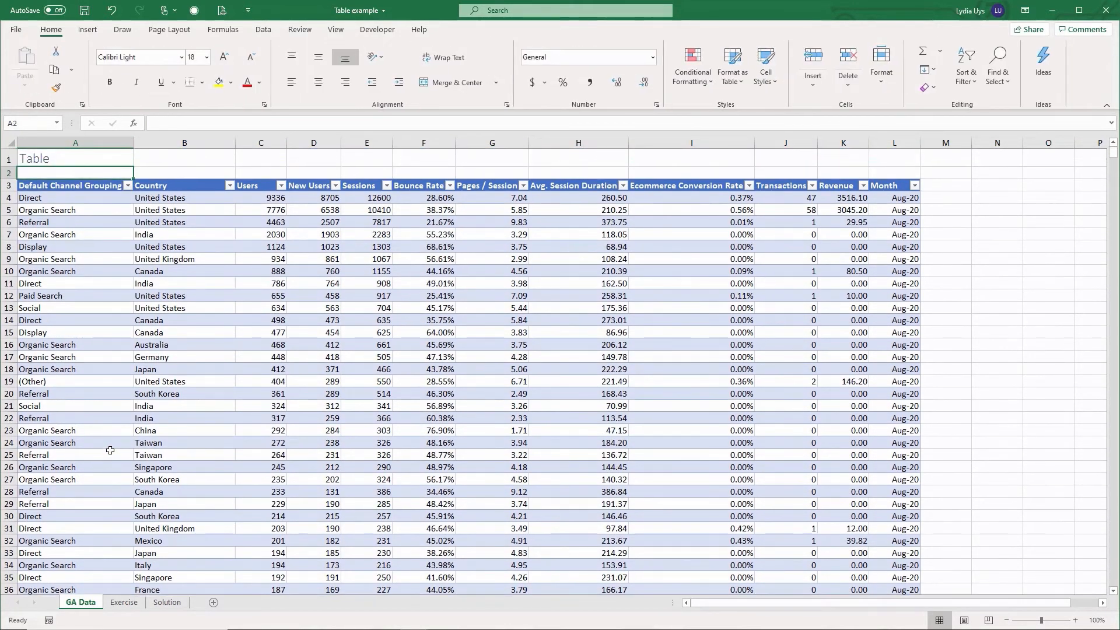
# - Review the sort and filter options of the Default Channel Grouping column and close them without applying any
pyautogui.click(128, 186)
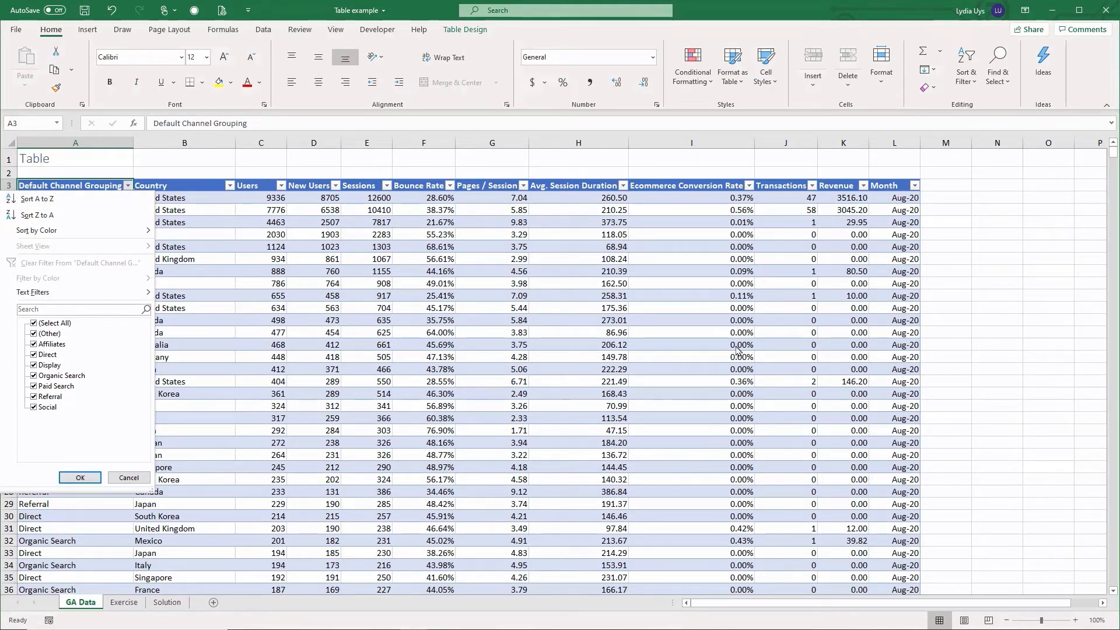
pyautogui.click(129, 478)
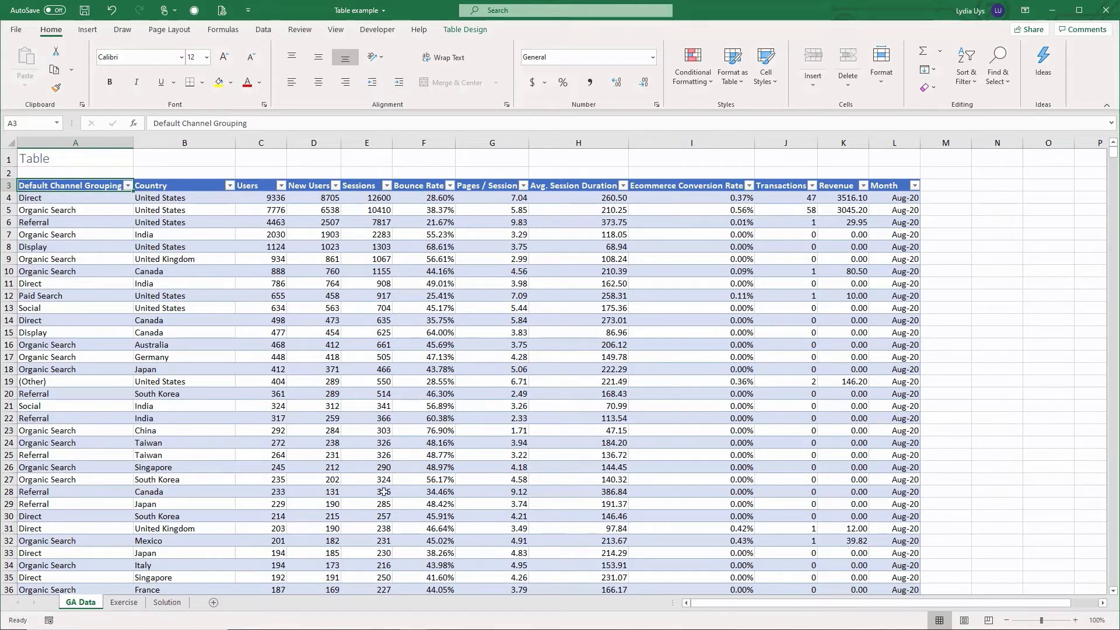
# - Add a total row to the end of the GA_Data table
pyautogui.click(143, 213)
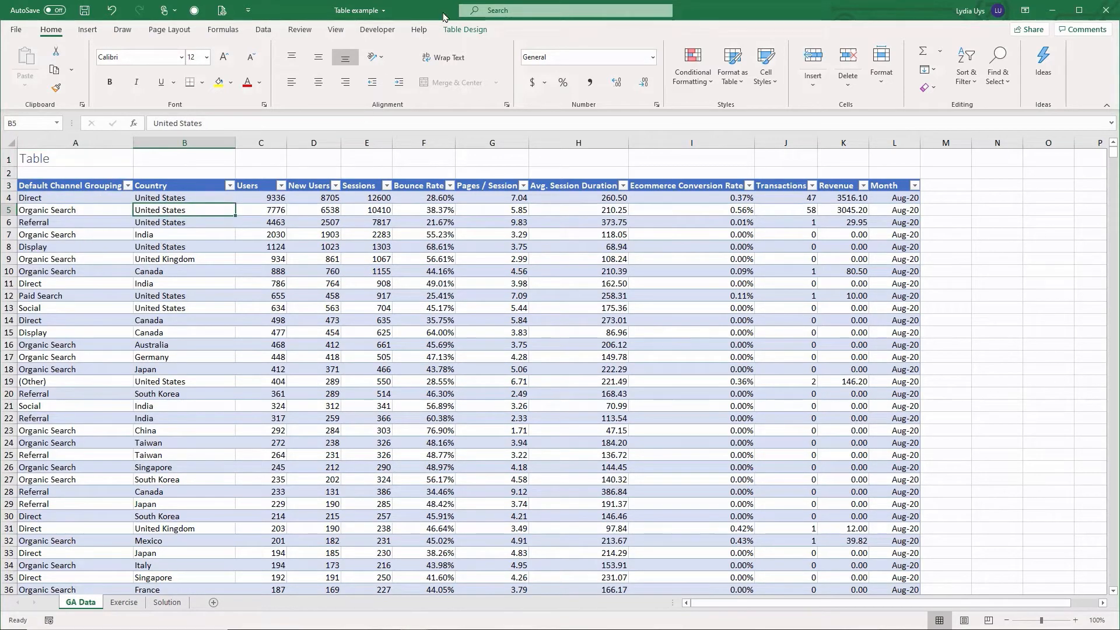
pyautogui.click(465, 29)
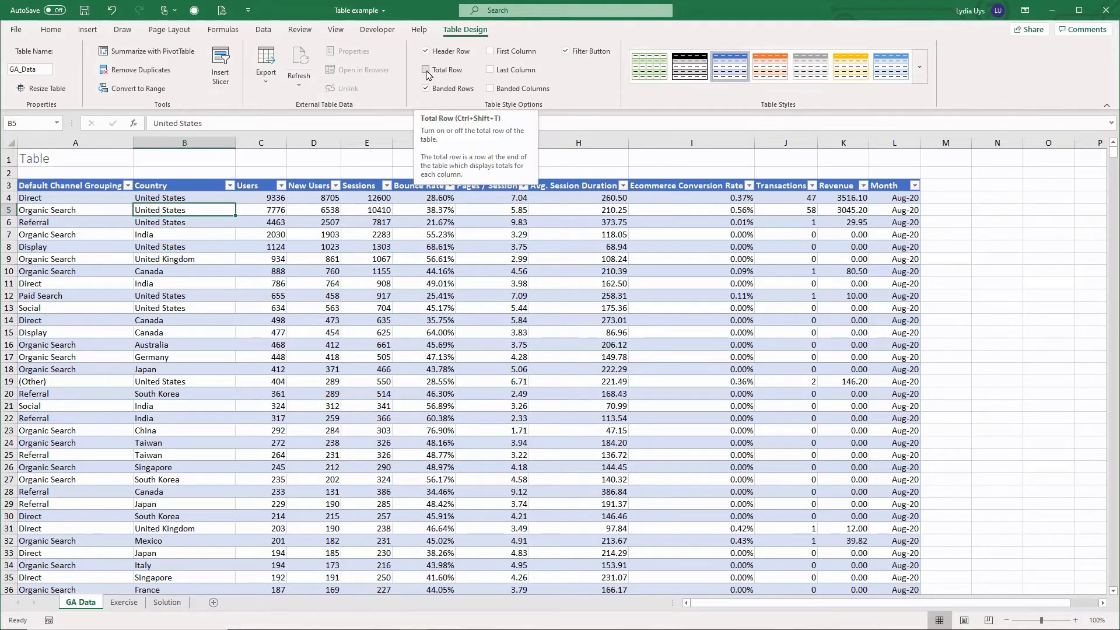
pyautogui.click(84, 255)
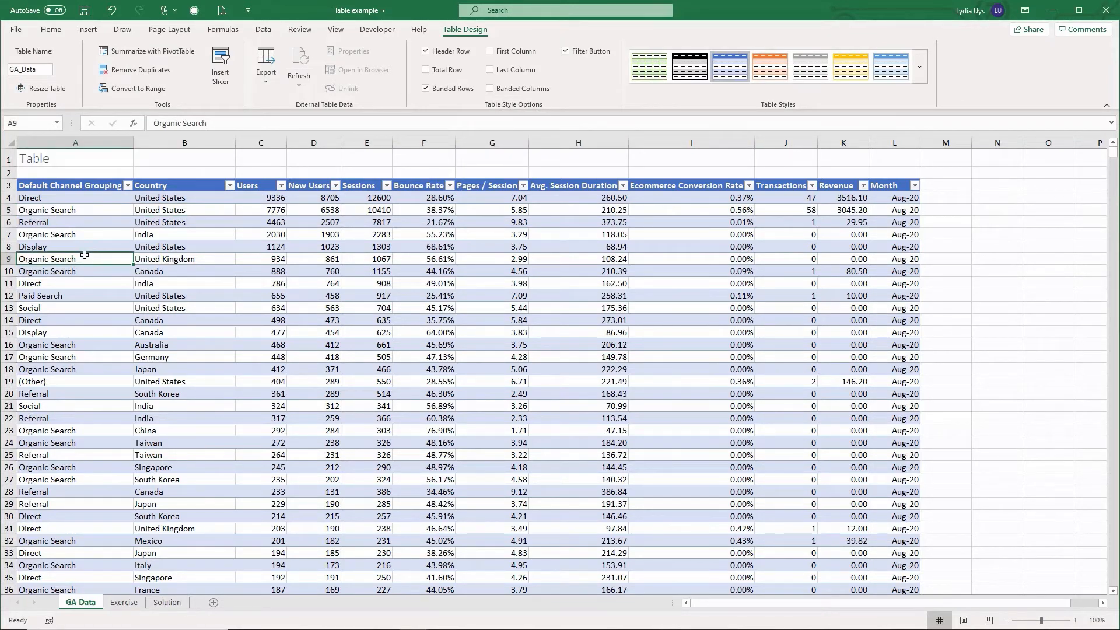
pyautogui.hotkey('ctrl', 'Down')
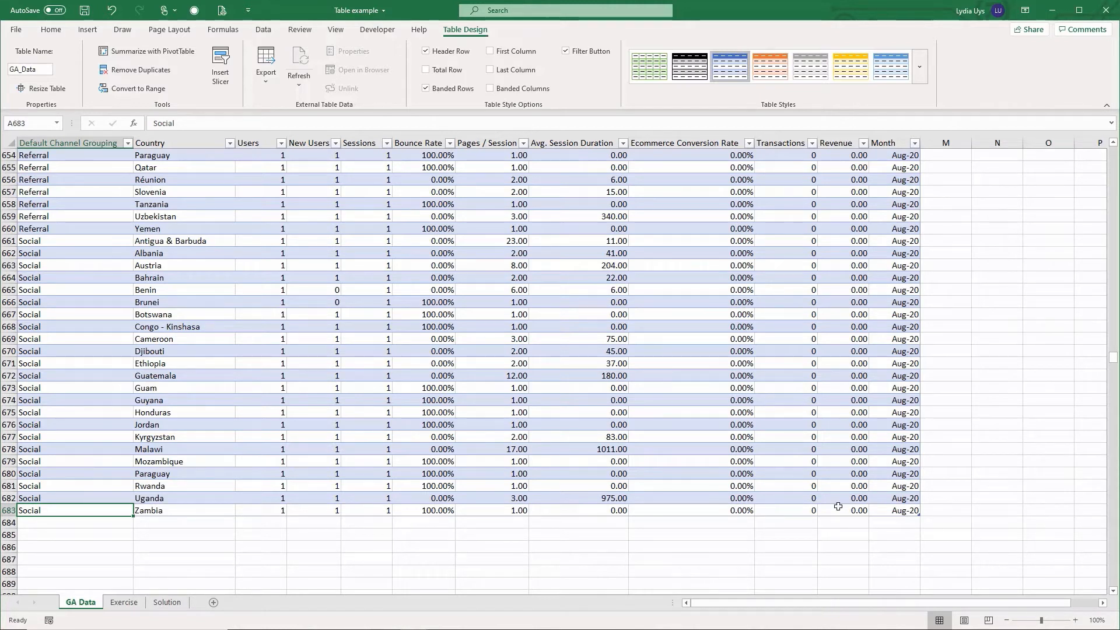
pyautogui.click(431, 74)
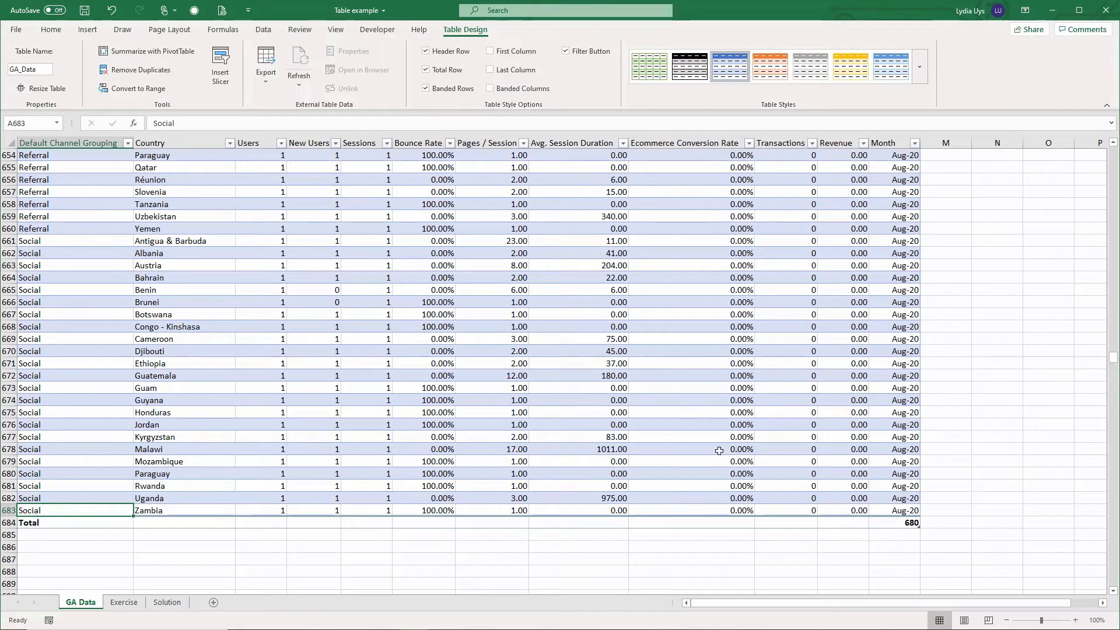
# - Set the Month column's total to None in the total row
pyautogui.click(902, 523)
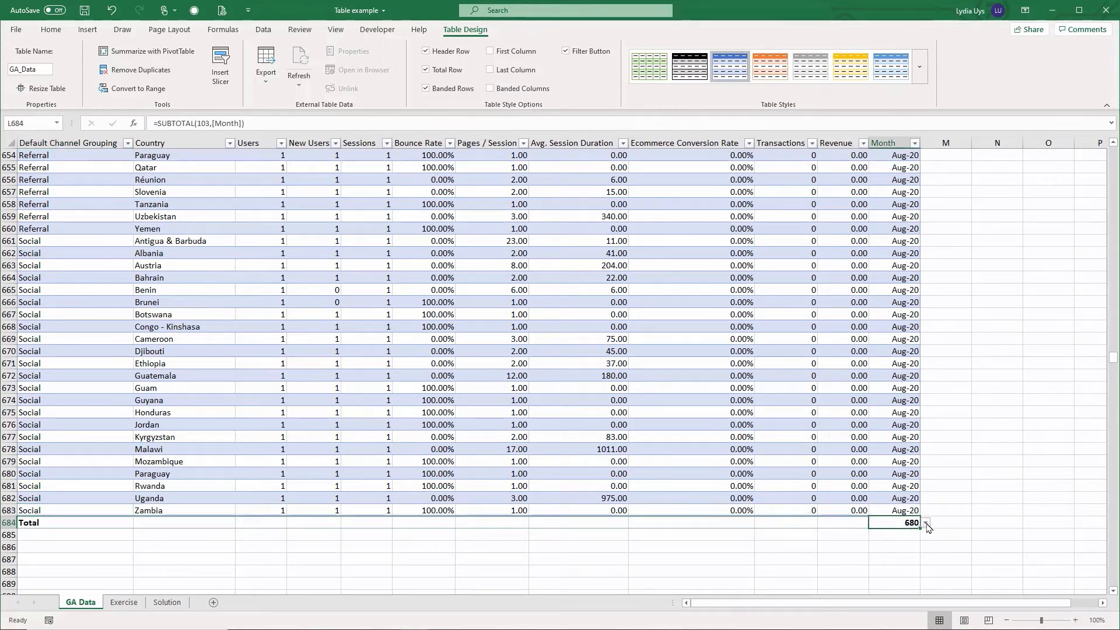
pyautogui.click(927, 524)
pyautogui.click(909, 532)
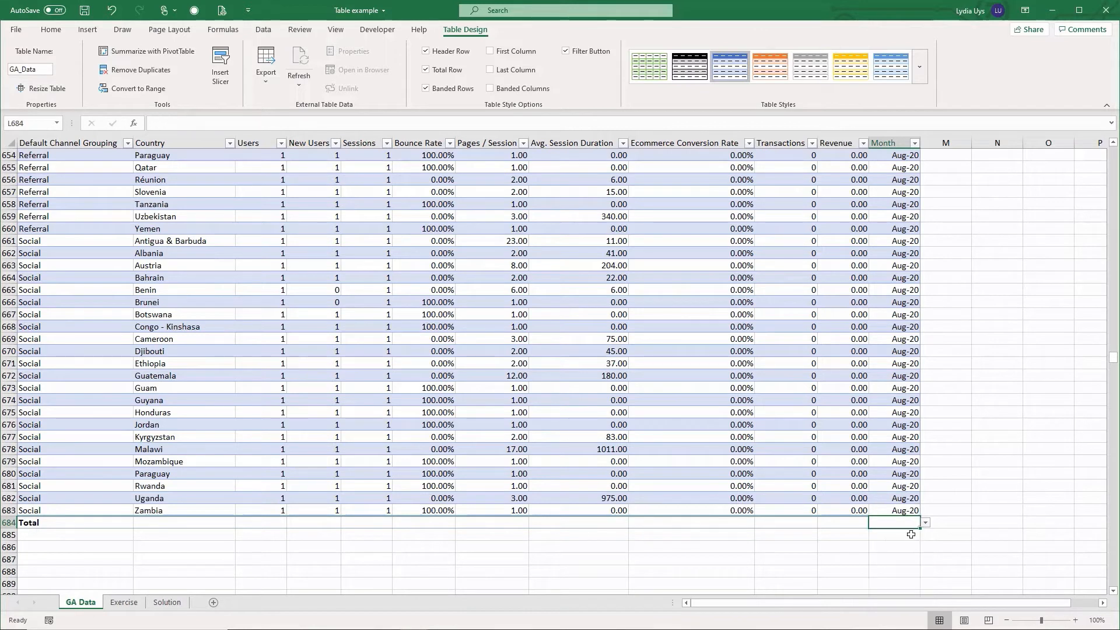
# - Sum the Revenue and Transactions columns in the total row and add a summary for Ecommerce Conversion Rate
pyautogui.click(854, 522)
pyautogui.click(875, 523)
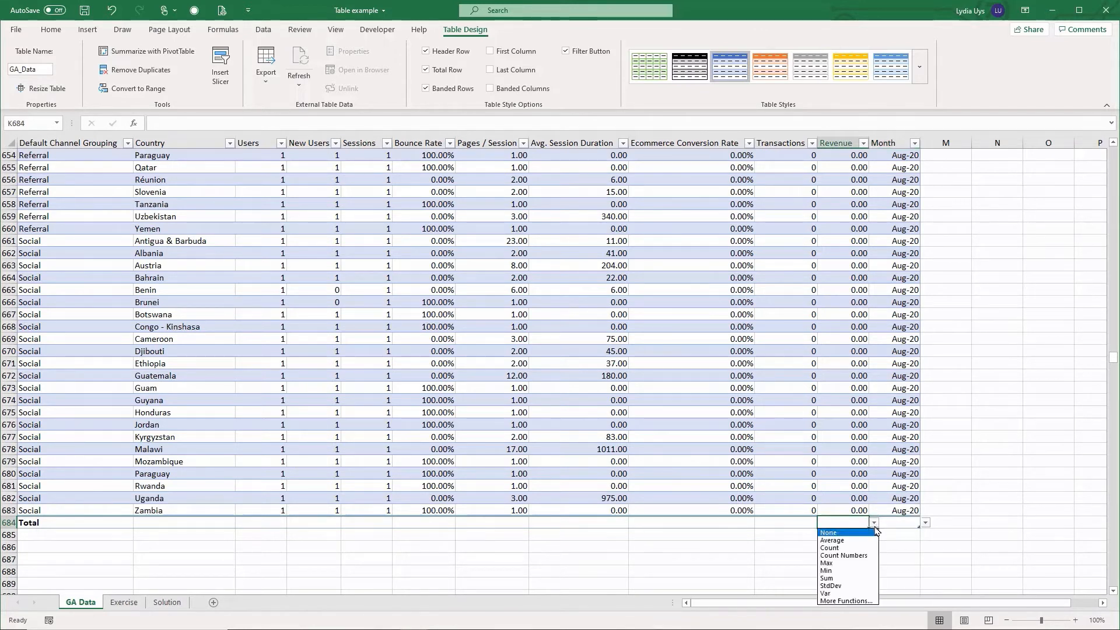
pyautogui.click(840, 578)
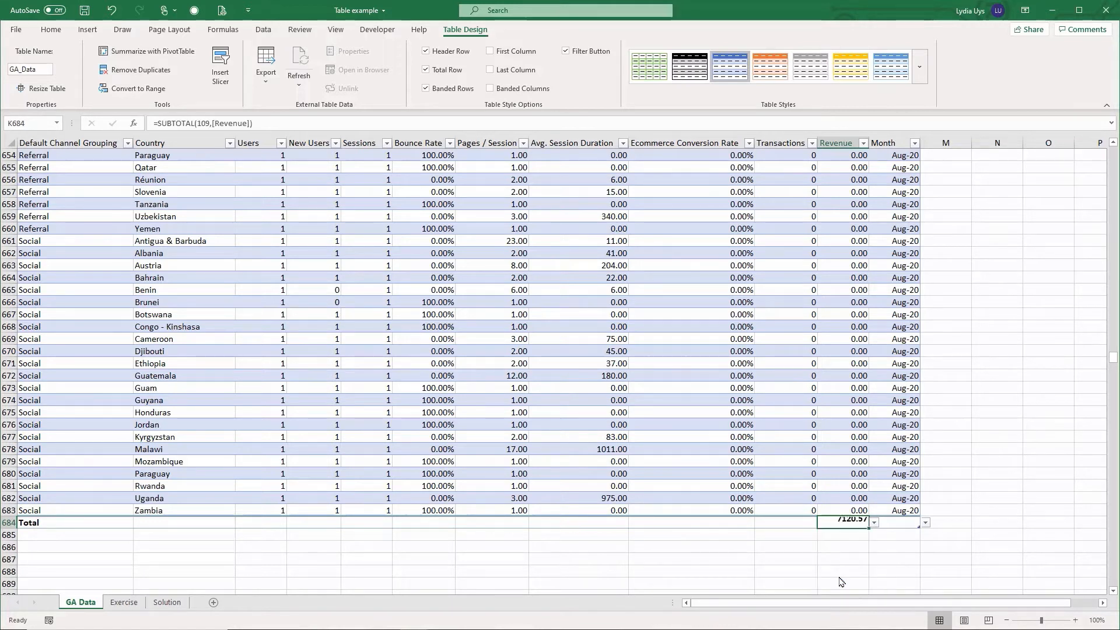
pyautogui.click(797, 523)
pyautogui.click(822, 523)
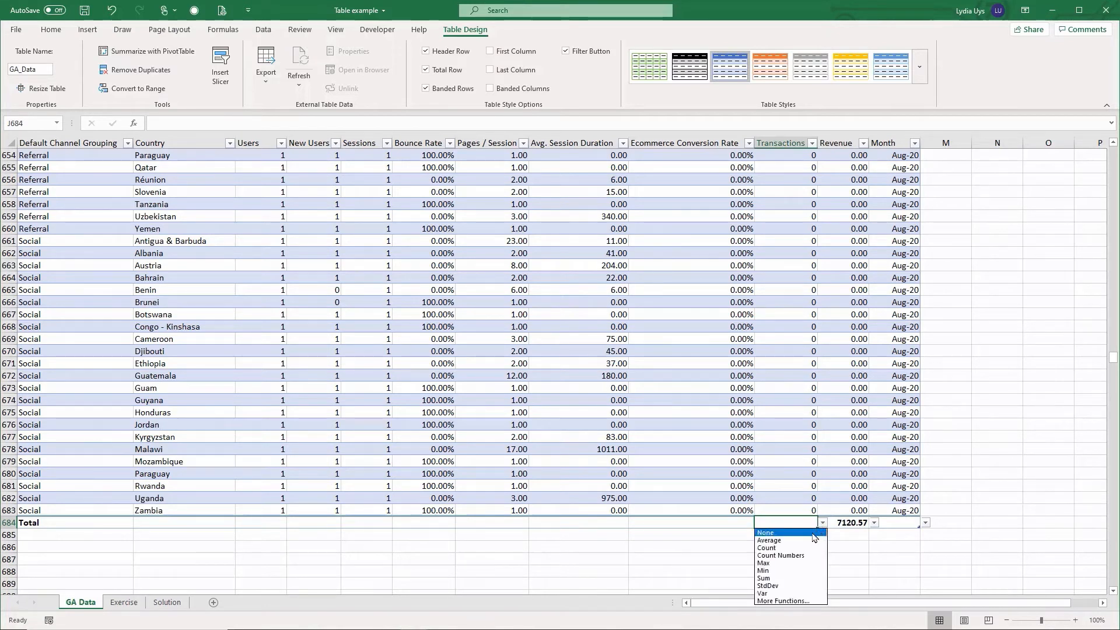
pyautogui.click(805, 579)
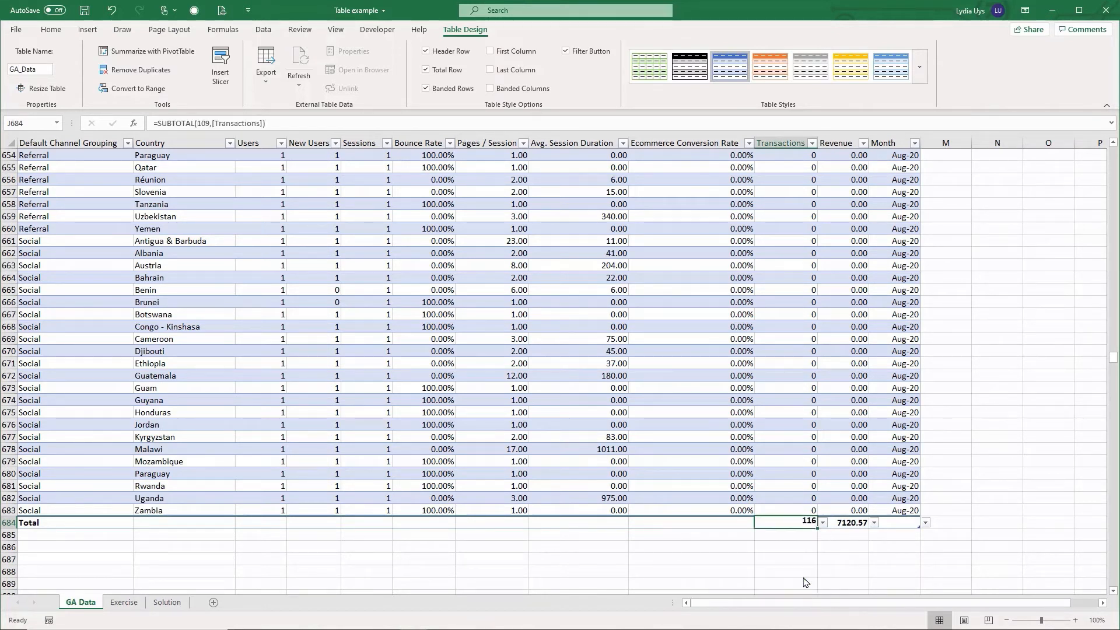
pyautogui.click(725, 523)
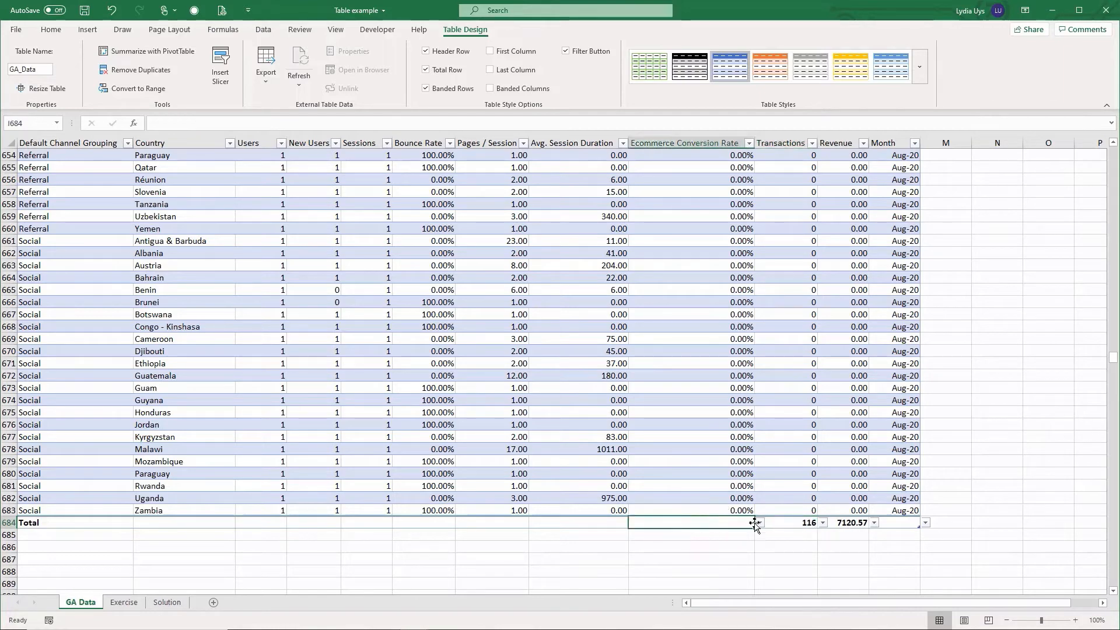
pyautogui.click(758, 523)
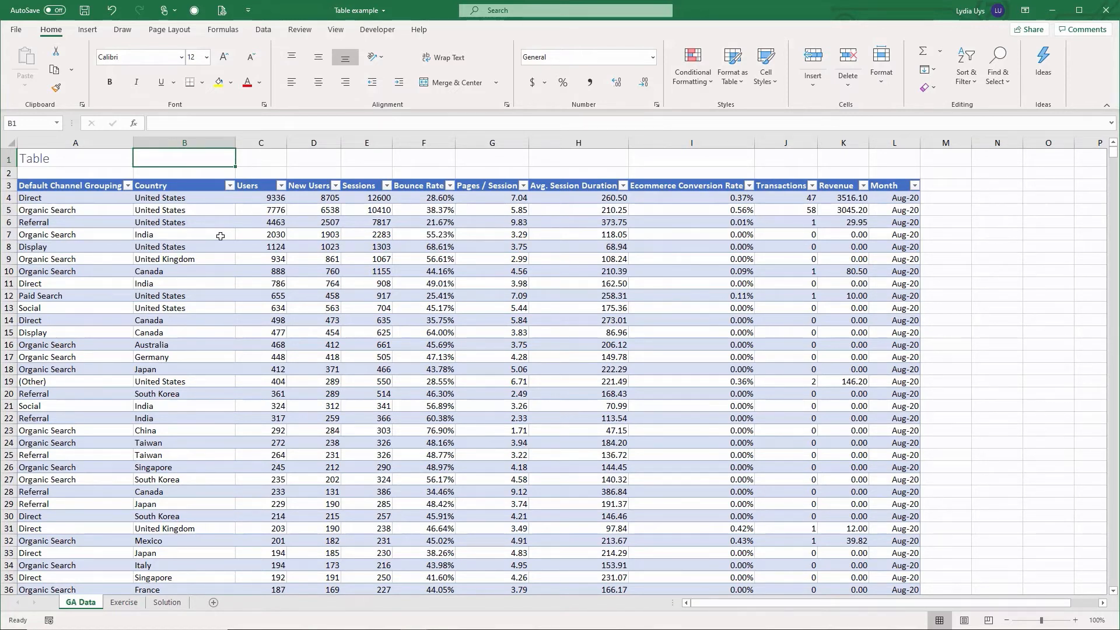
# - Insert a new column between New Users and Sessions
pyautogui.press('Down')
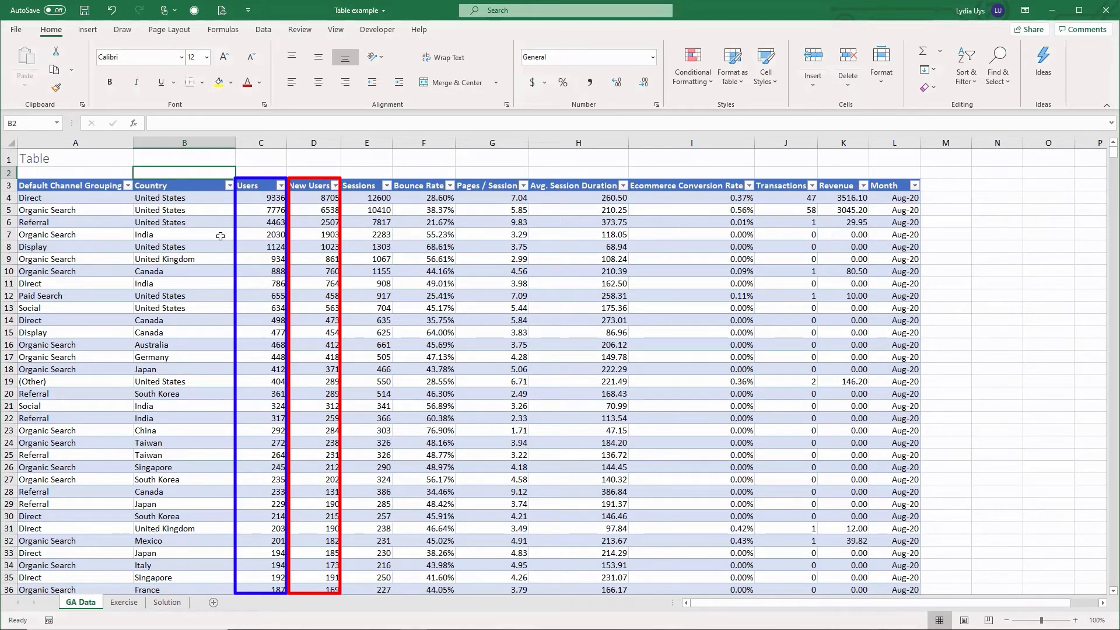
pyautogui.click(358, 144)
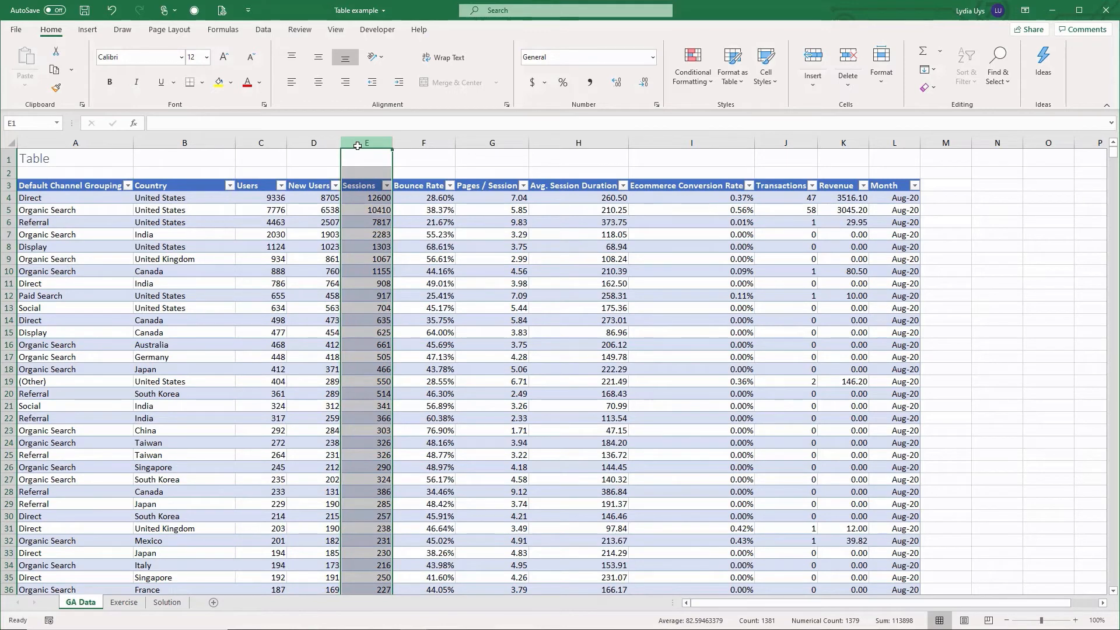
pyautogui.rightClick(357, 143)
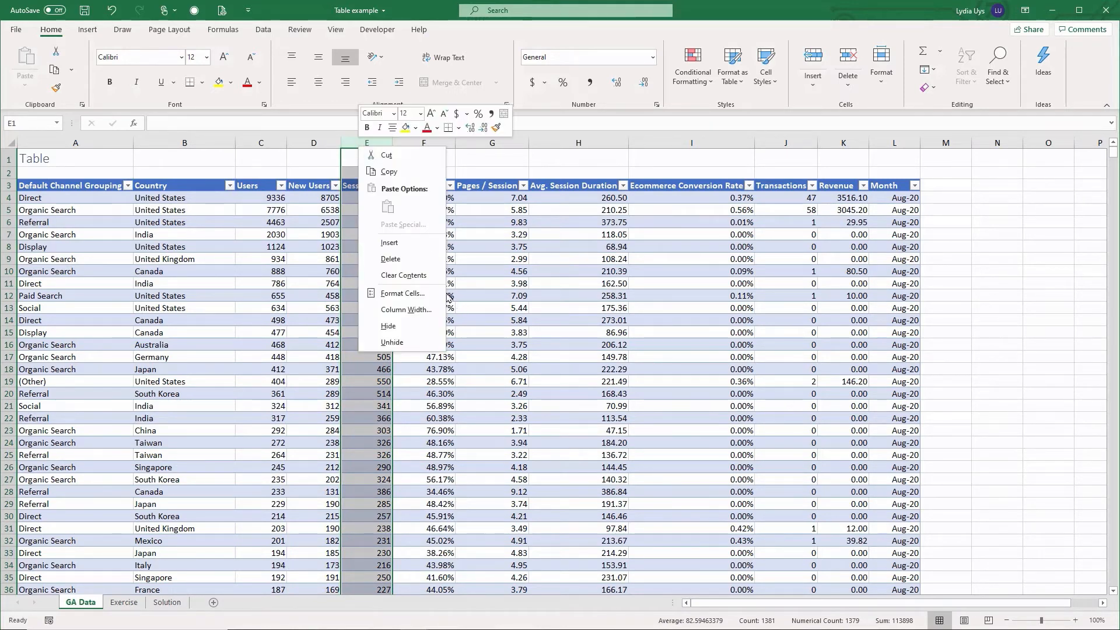
pyautogui.click(412, 242)
# - Name the new column's heading Existing users
pyautogui.click(327, 186)
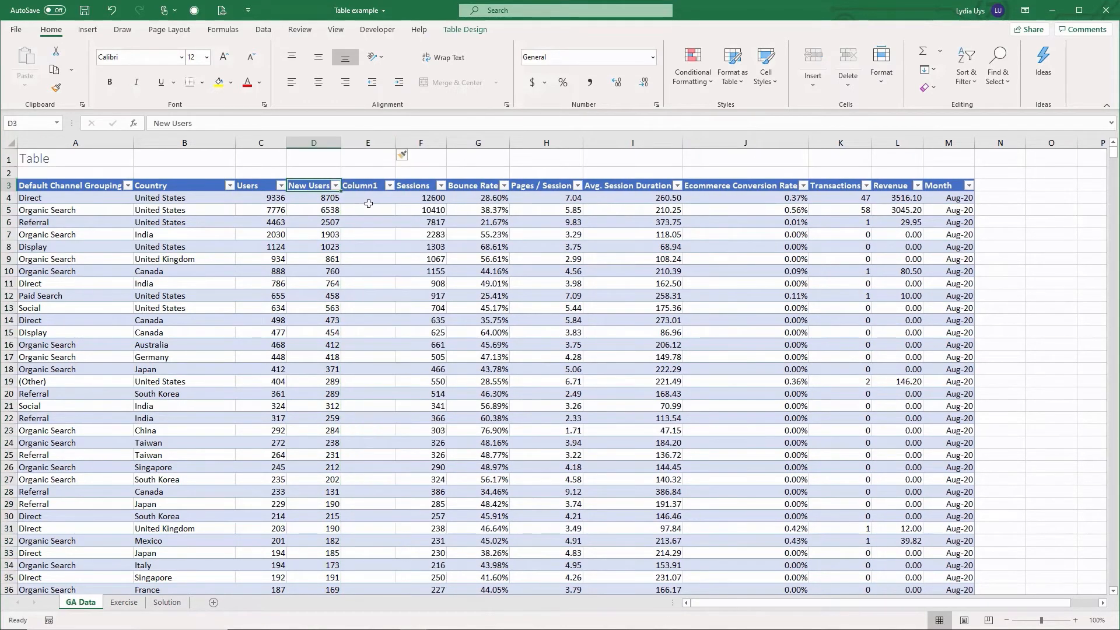
pyautogui.click(361, 186)
pyautogui.write('Existing users')
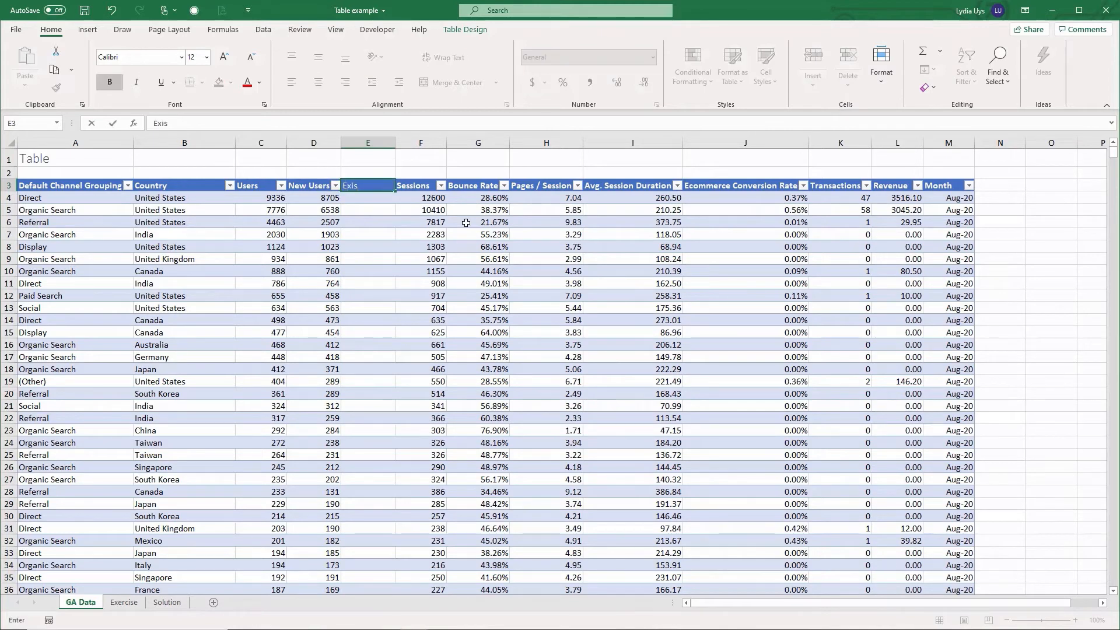
pyautogui.press('Return')
pyautogui.press('Up')
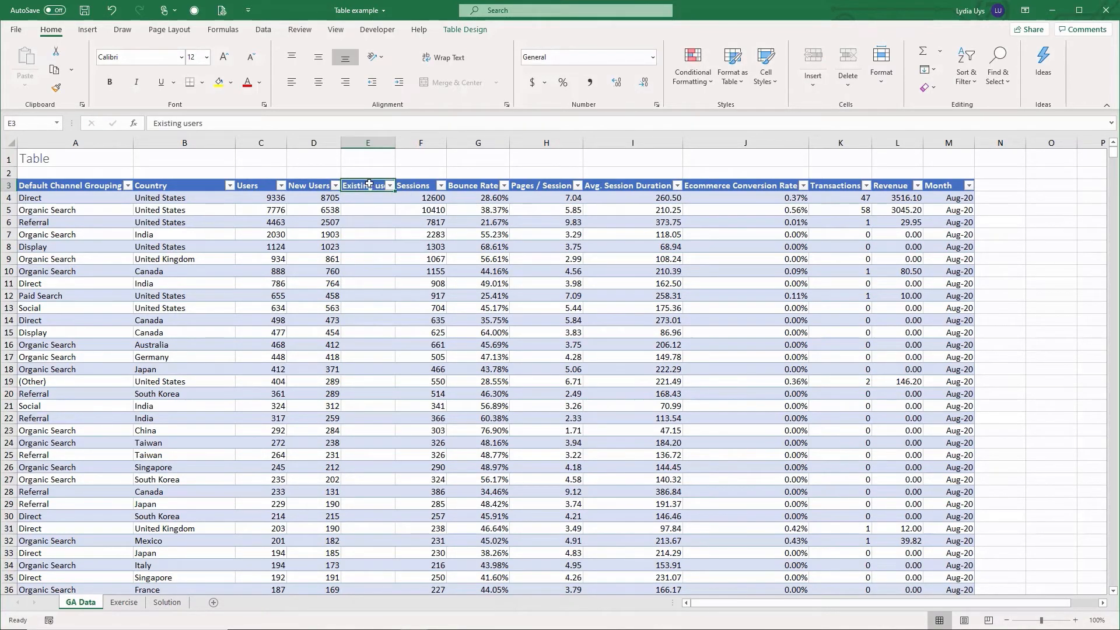
# - Calculate the existing users in the Australia row (E16) with the formula =C16-D16
pyautogui.click(372, 348)
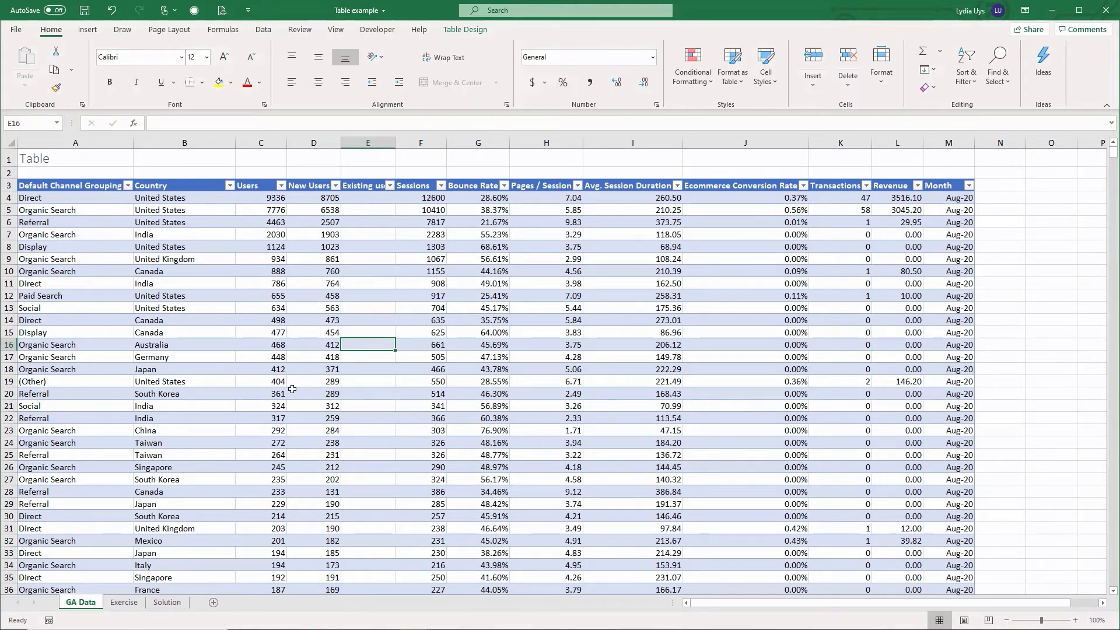
pyautogui.click(231, 122)
pyautogui.write('=')
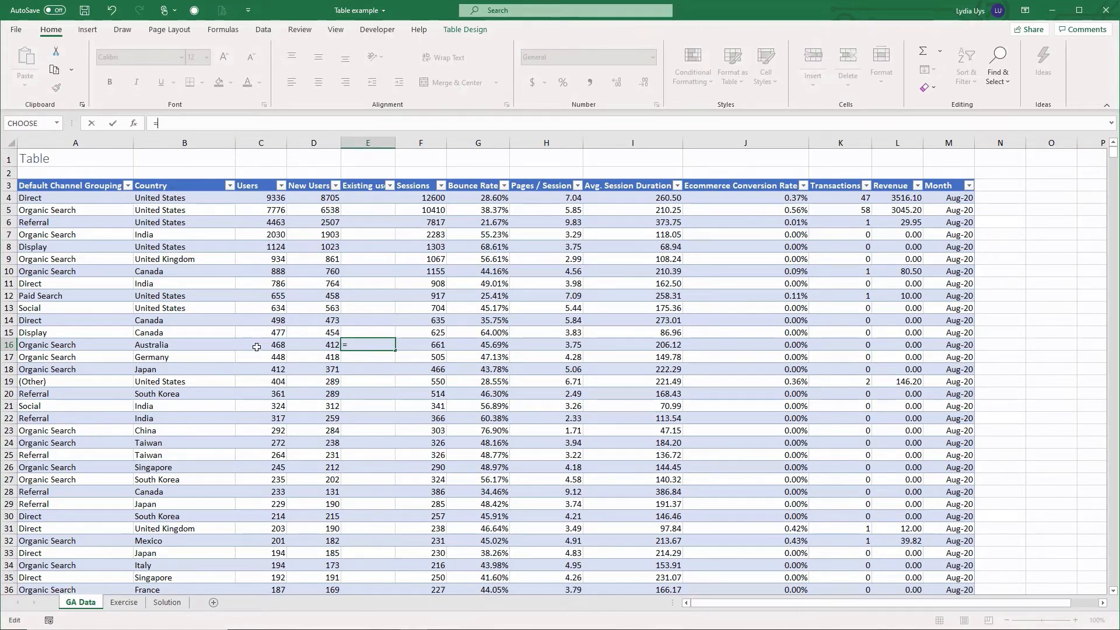
pyautogui.write('c1')
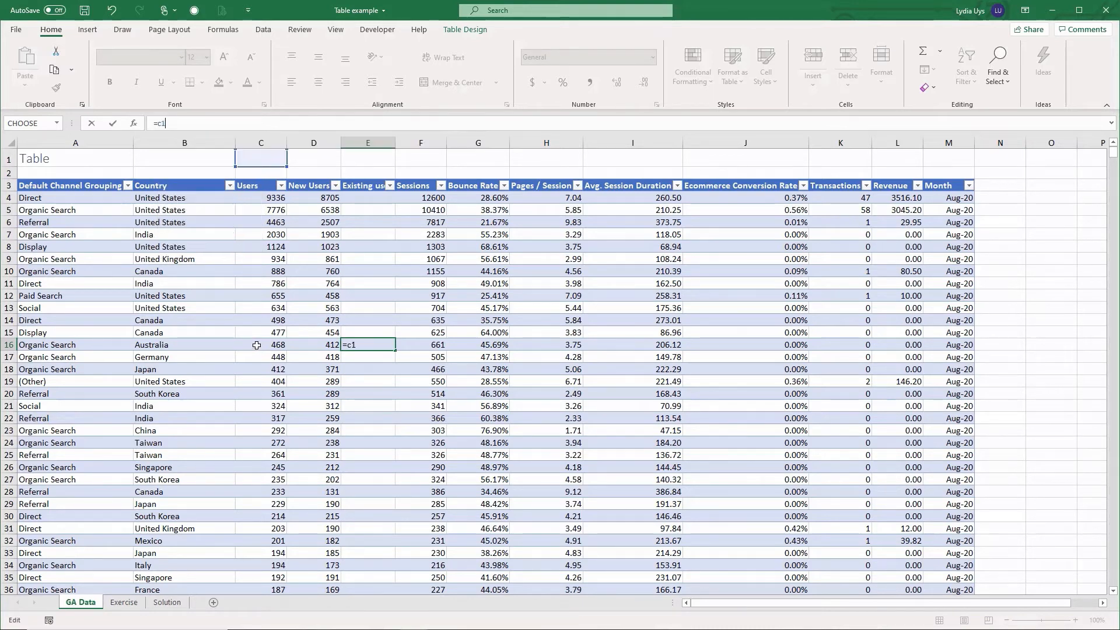
pyautogui.write('6-d16')
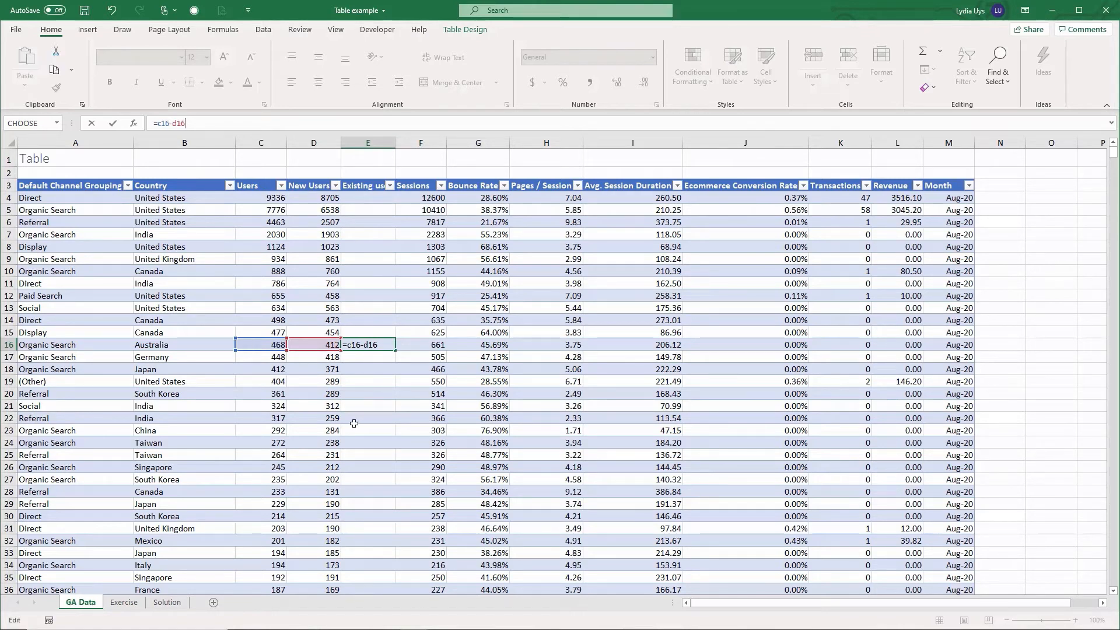
pyautogui.press('Return')
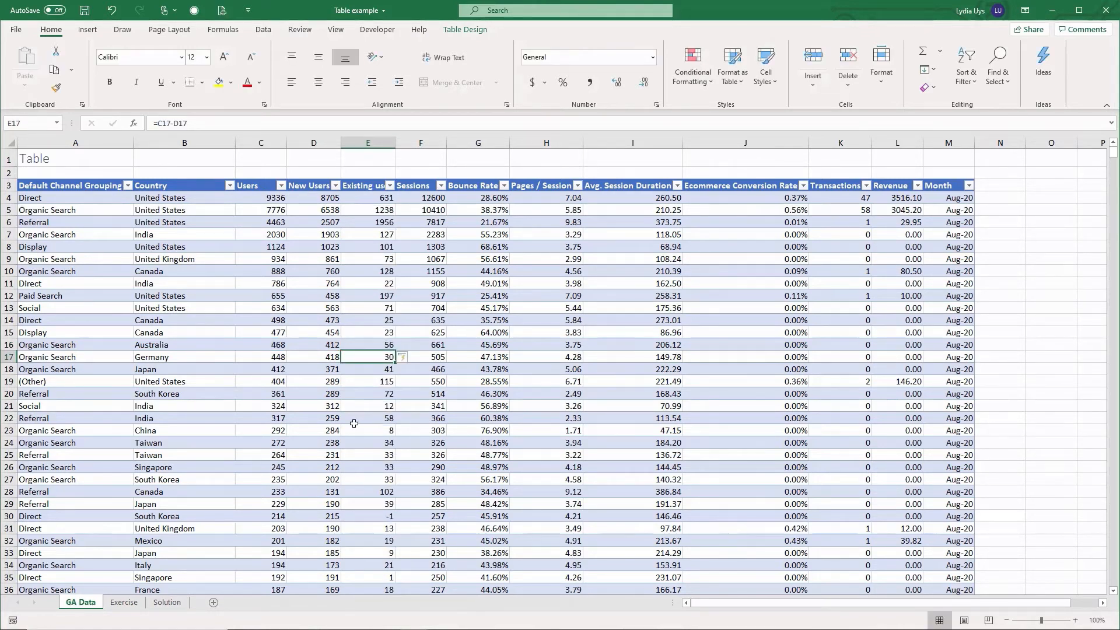
# - Examine the formulas filled into the Existing users cells around row 16 and return to E16
pyautogui.press('Up')
pyautogui.press('Down')
pyautogui.press('Down')
pyautogui.press('Down')
pyautogui.press('Down')
pyautogui.press('Down')
pyautogui.press('Down')
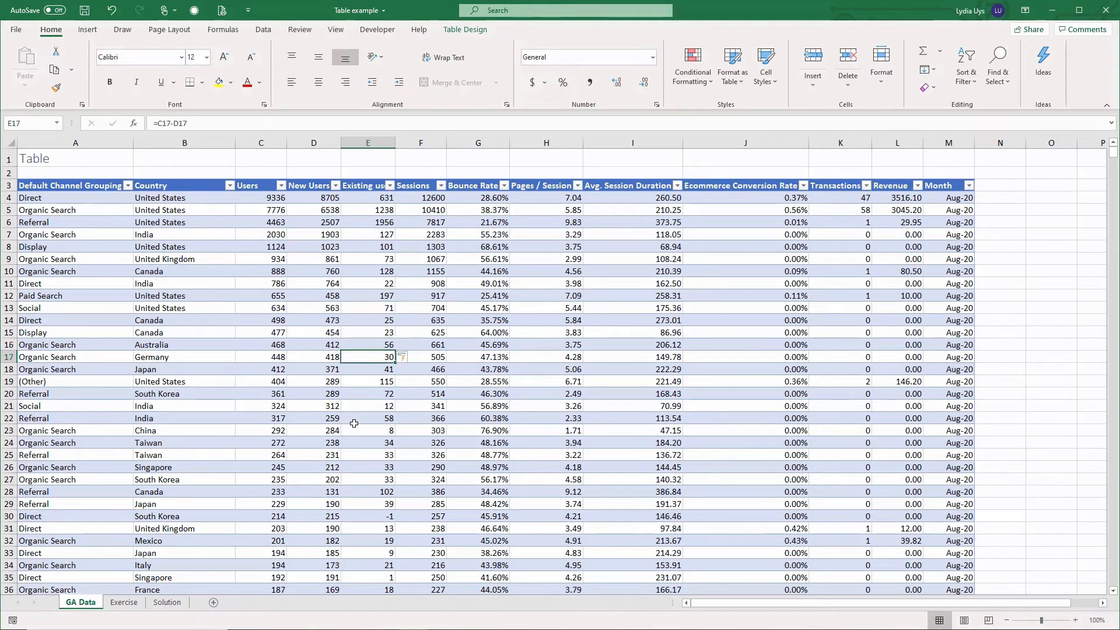
pyautogui.press('Up')
pyautogui.press('Up')
pyautogui.press('Up')
pyautogui.press('Up')
pyautogui.press('Up')
pyautogui.press('Up')
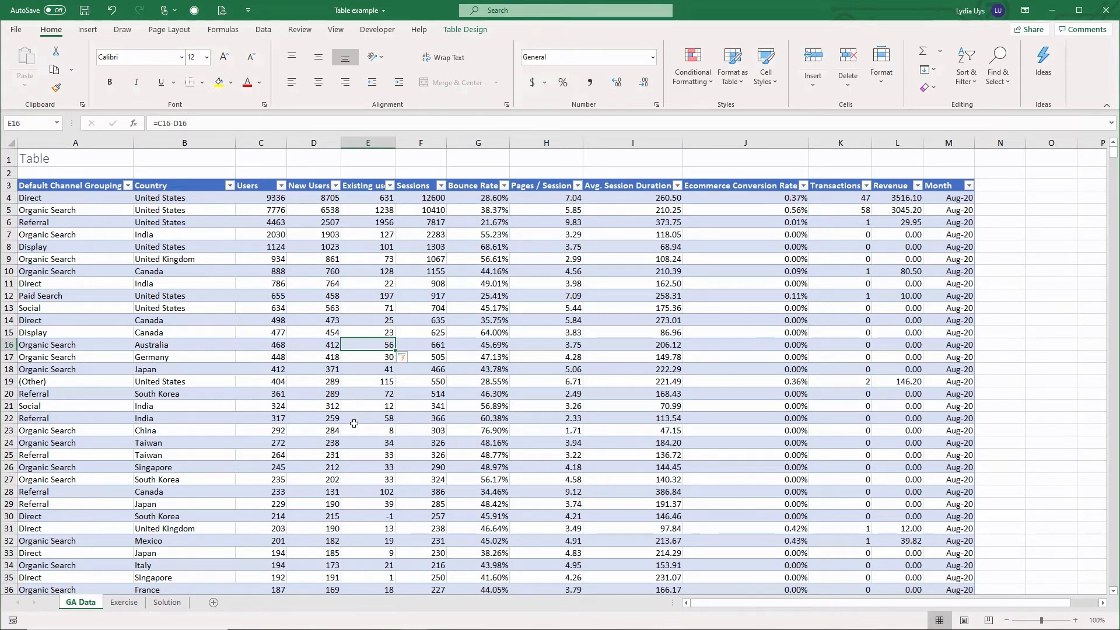
pyautogui.write('=')
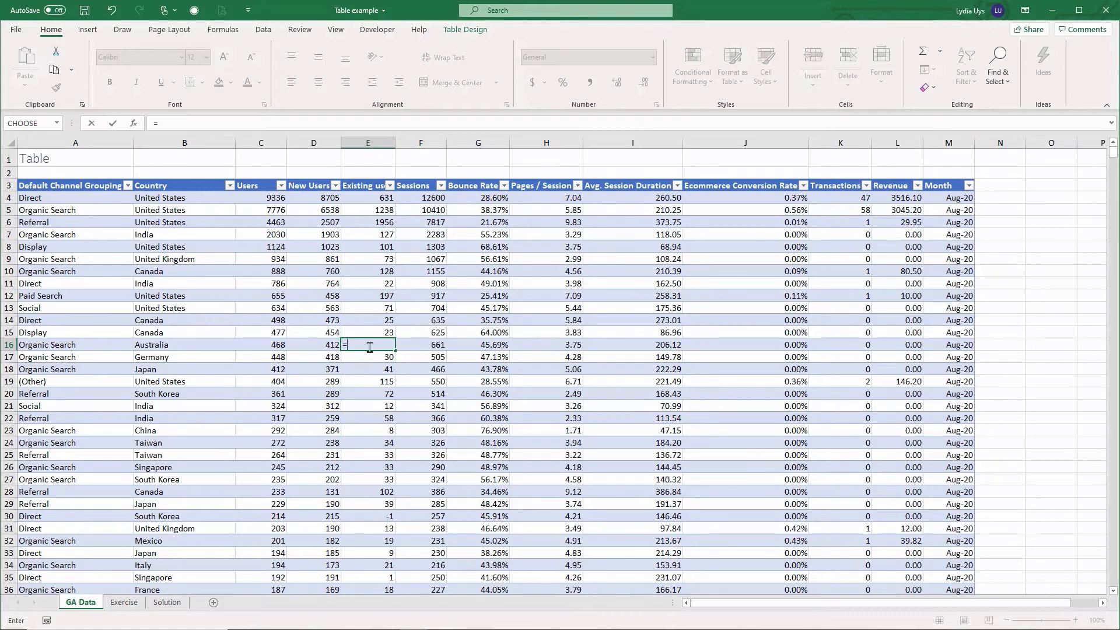
pyautogui.click(261, 345)
pyautogui.write('-')
pyautogui.click(315, 345)
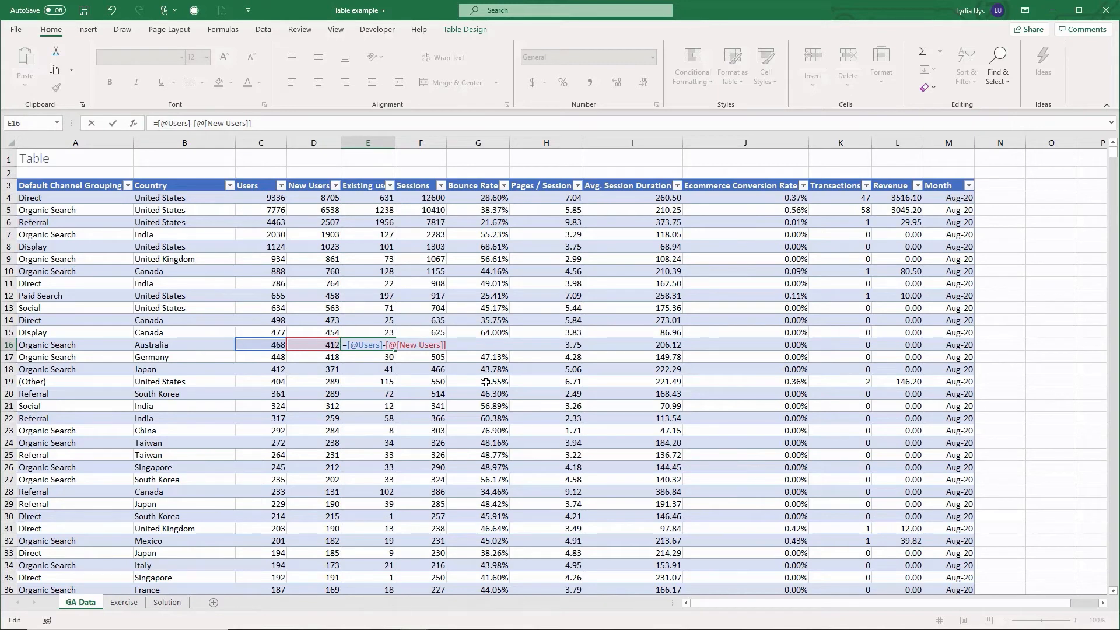
pyautogui.press('Return')
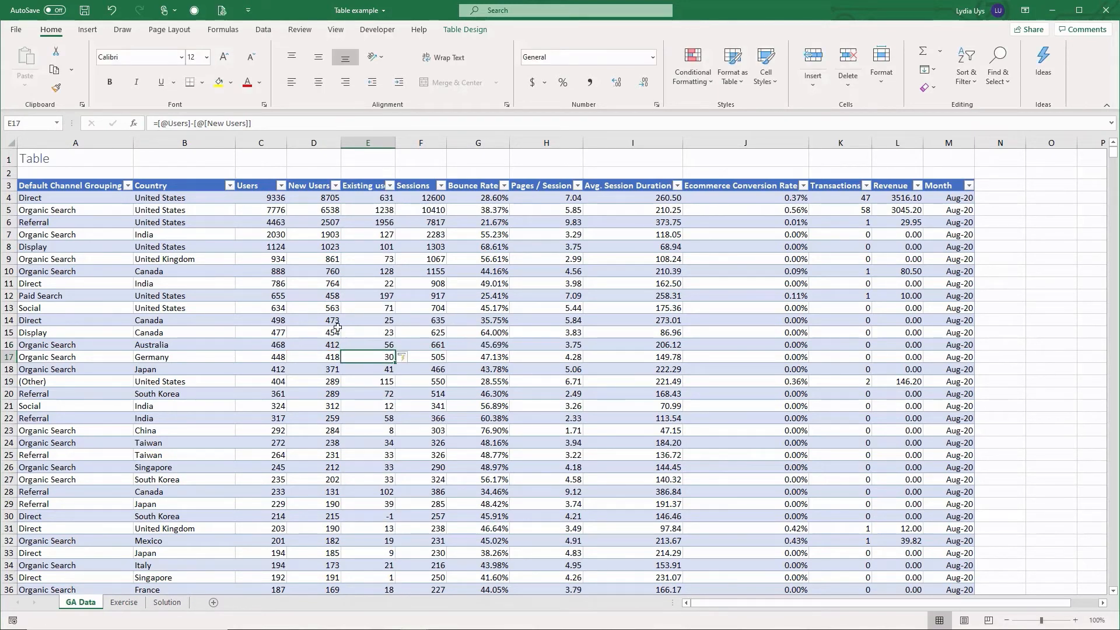
pyautogui.click(371, 298)
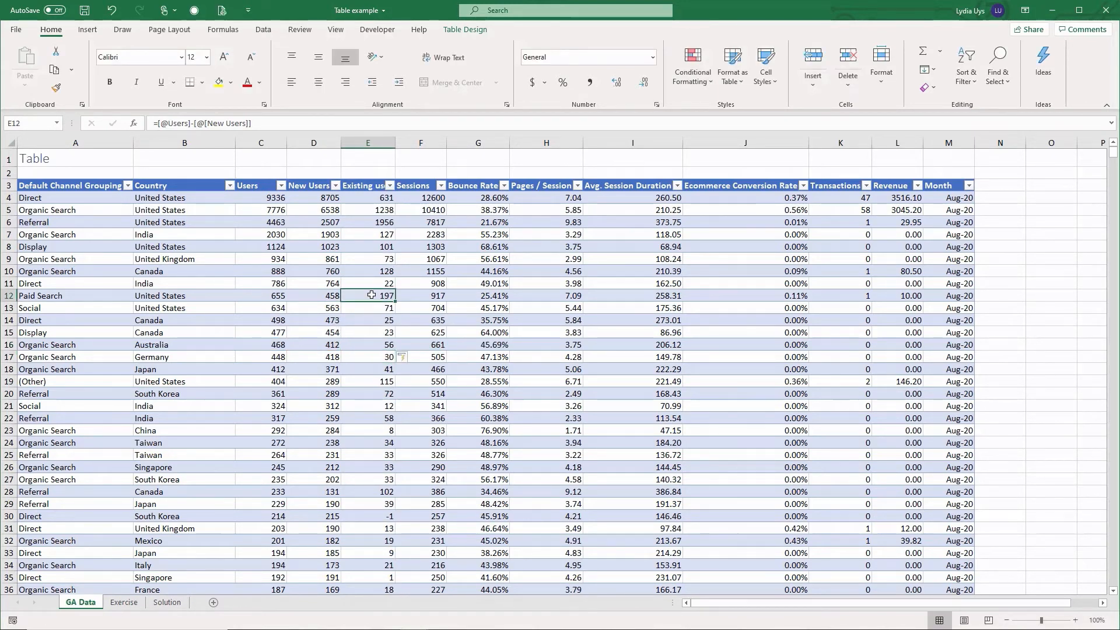
pyautogui.click(377, 445)
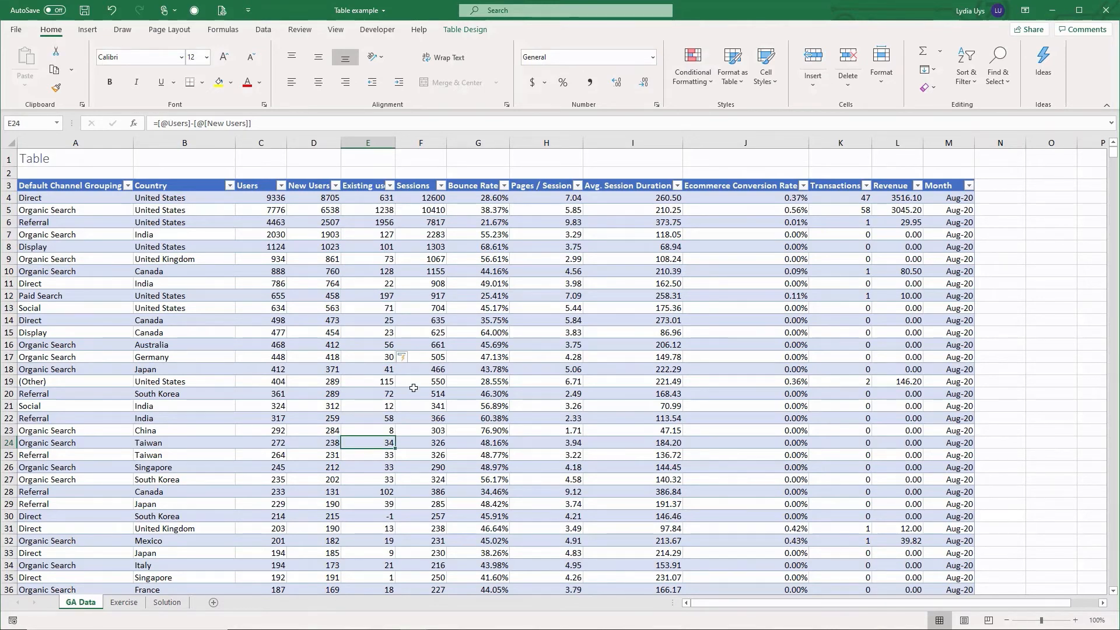
# - Remove the total row from the end of the GA_Data table, above the September data
pyautogui.click(51, 419)
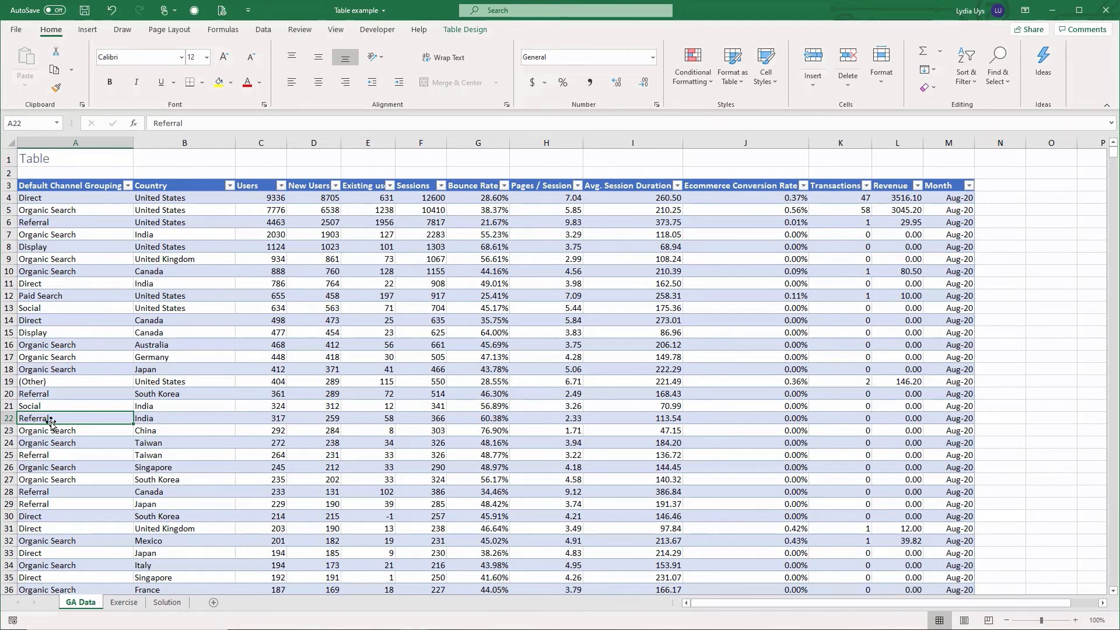
pyautogui.hotkey('ctrl', 'Down')
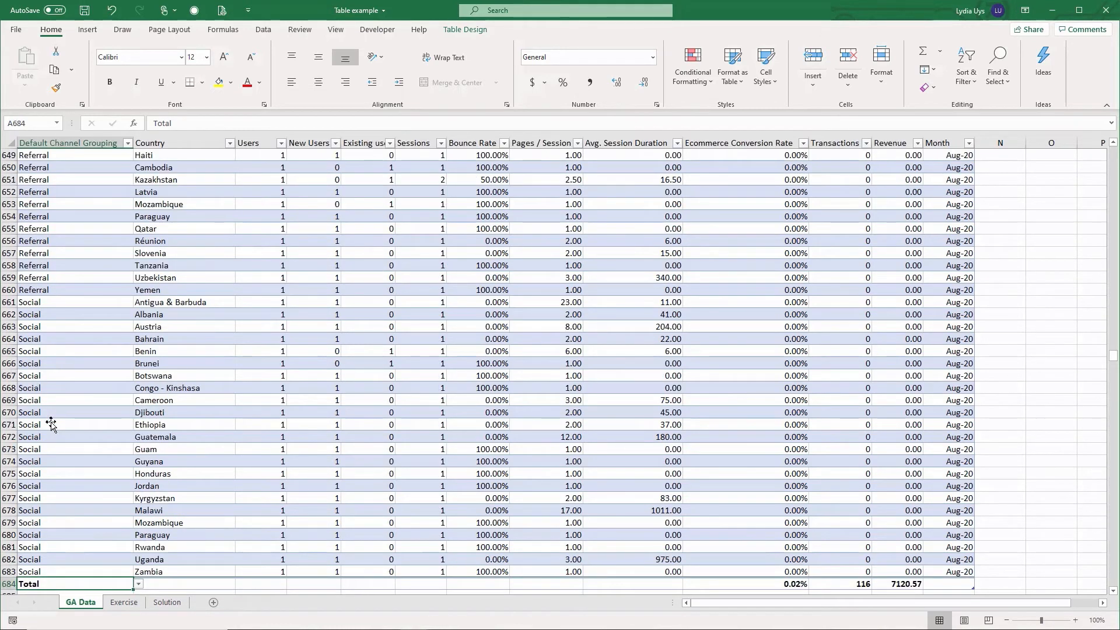
pyautogui.scroll(-7, 157, 418)
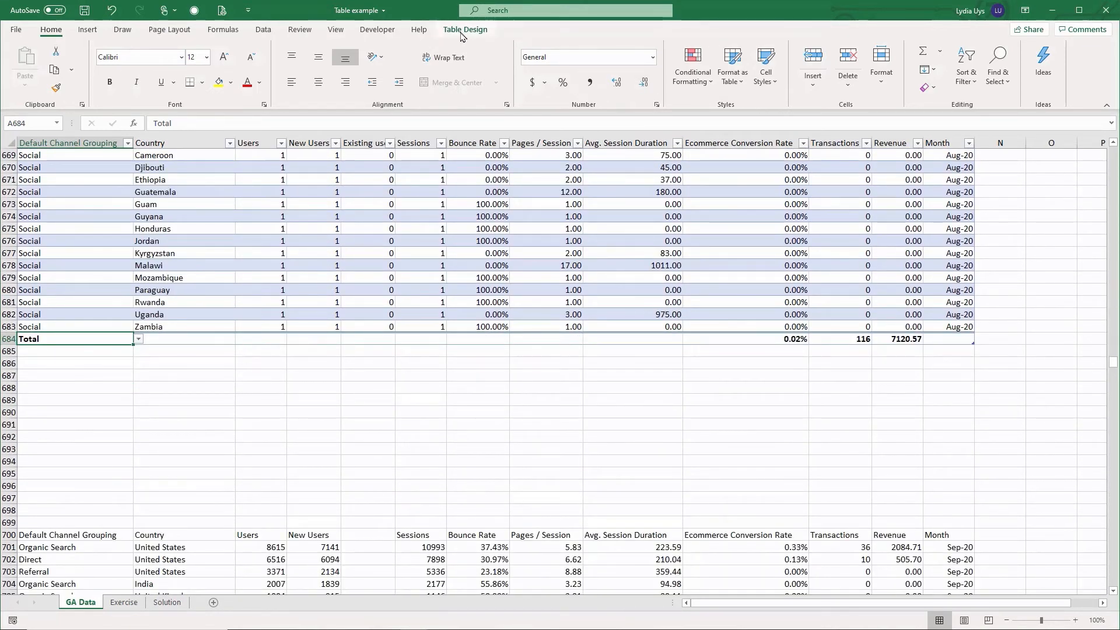
pyautogui.click(462, 33)
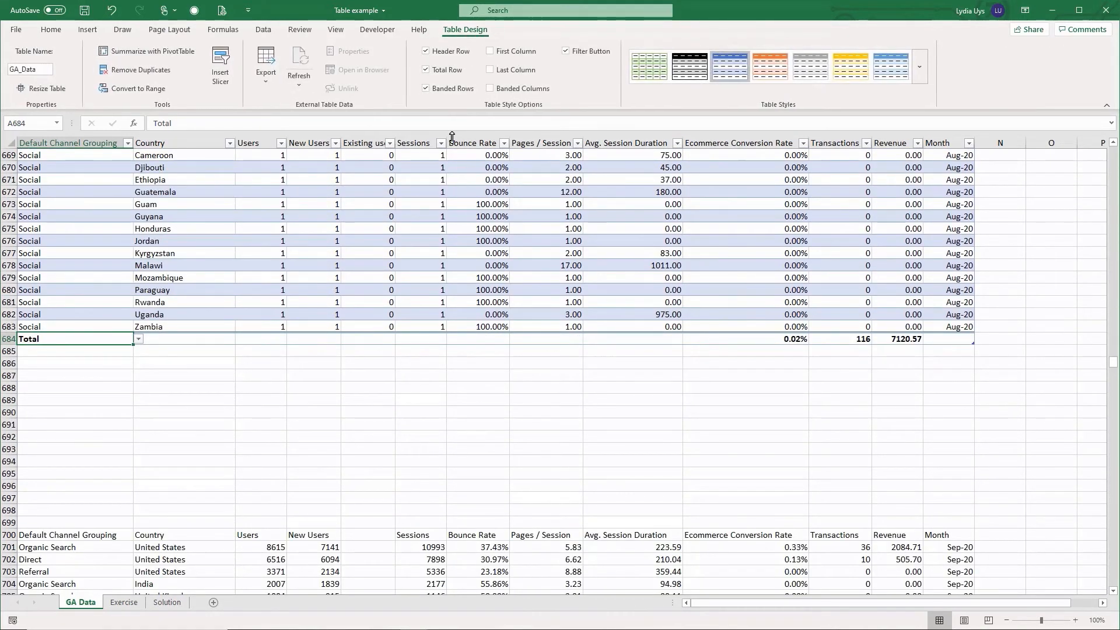
pyautogui.click(426, 69)
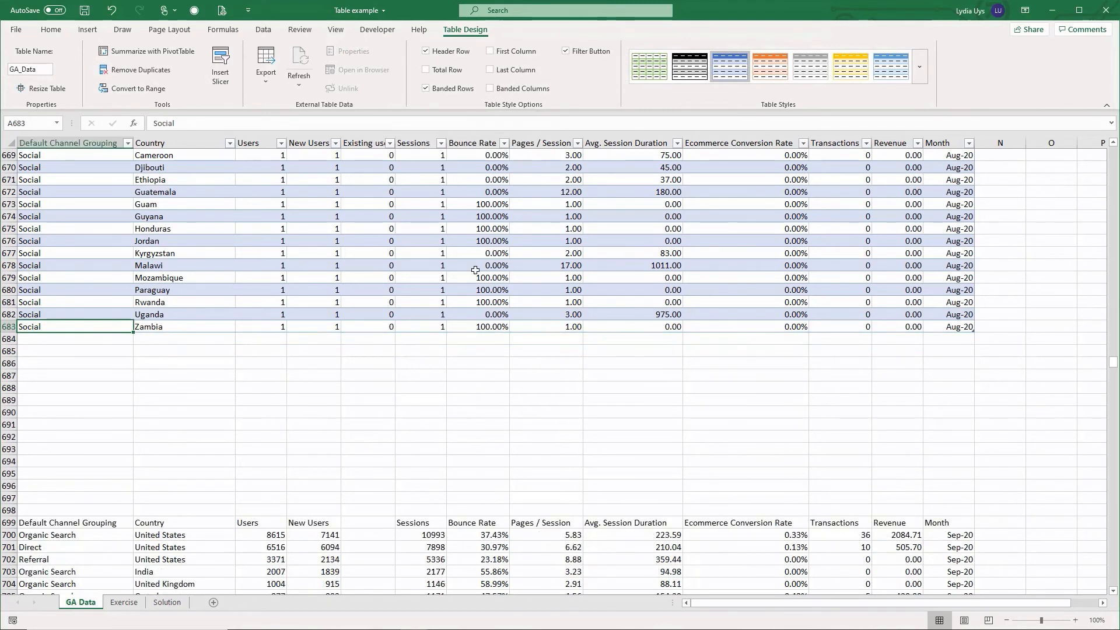
# - Select all the September data rows below their header row, A700 to M1398, leaving the headings out
pyautogui.click(39, 534)
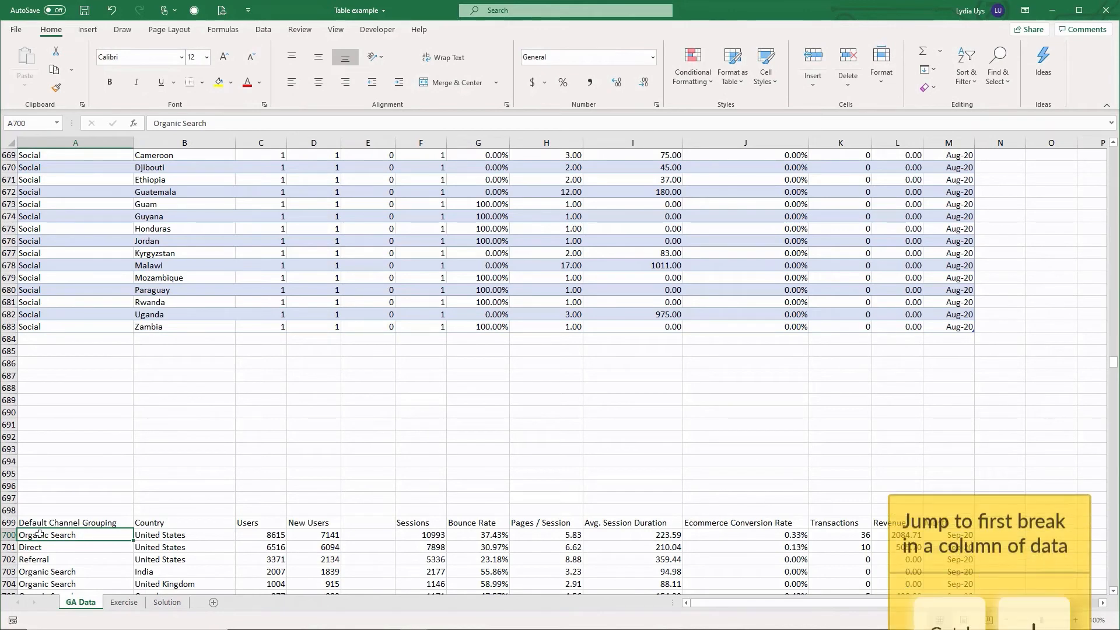
pyautogui.hotkey('ctrl', 'Down')
pyautogui.scroll(-1, 39, 534)
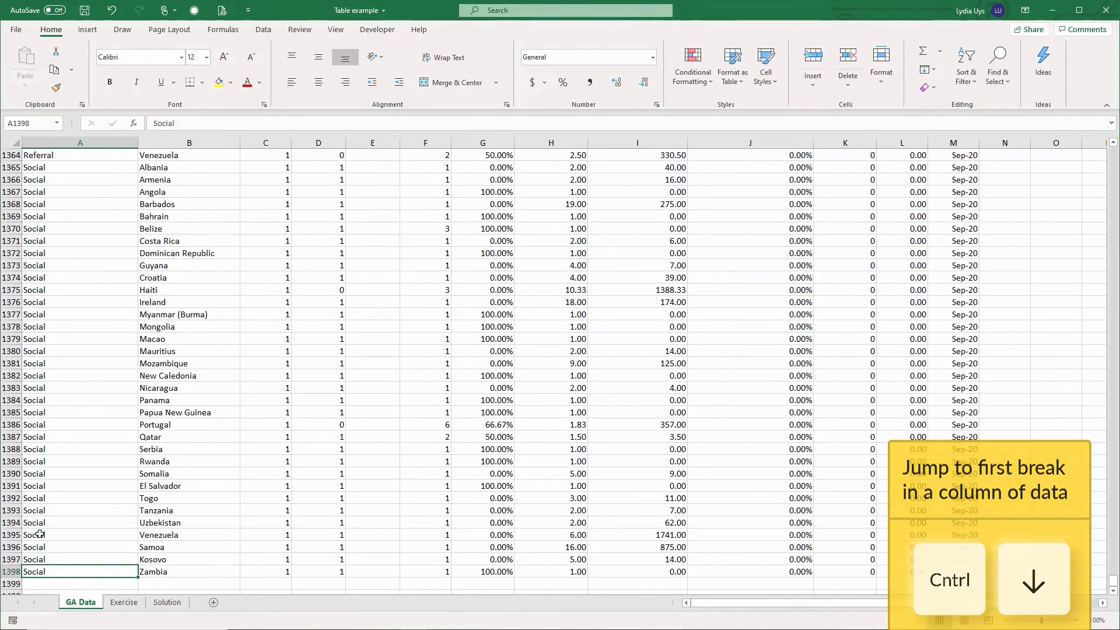
pyautogui.hotkey('ctrl', 'shift', 'Right')
pyautogui.hotkey('ctrl', 'shift', 'Right')
pyautogui.hotkey('ctrl', 'shift', 'Right')
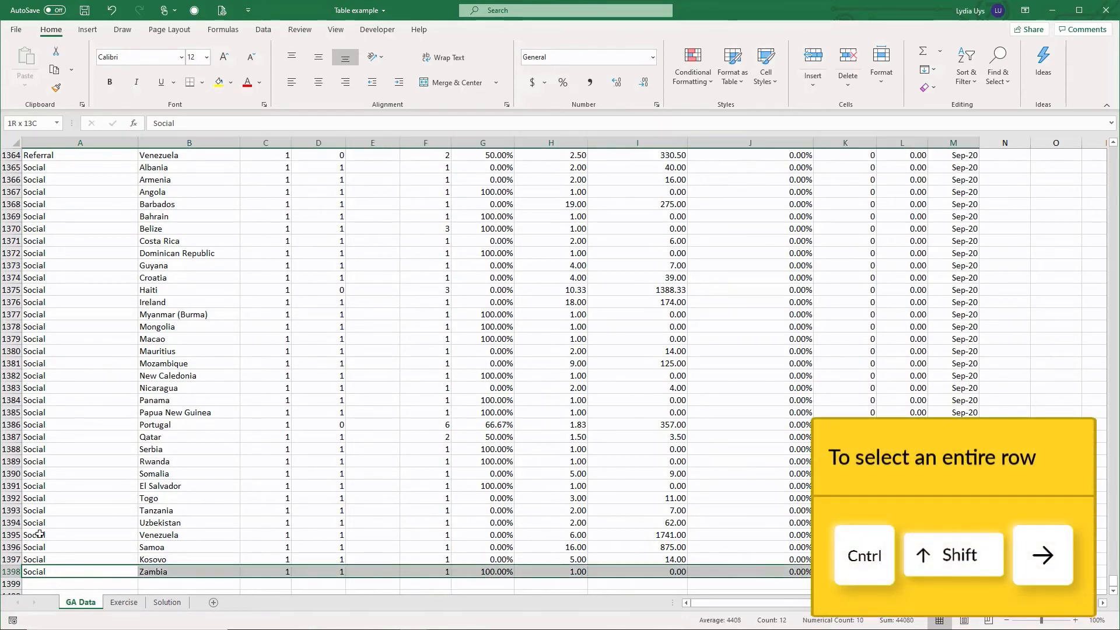
pyautogui.hotkey('ctrl', 'shift', 'Up')
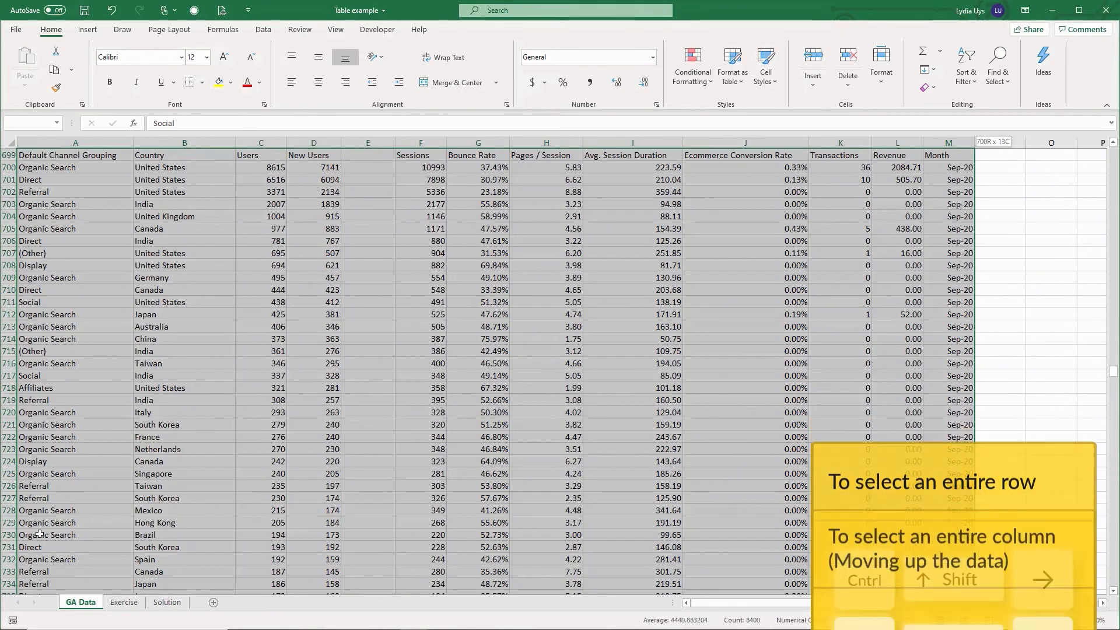
pyautogui.hotkey('shift', 'Down')
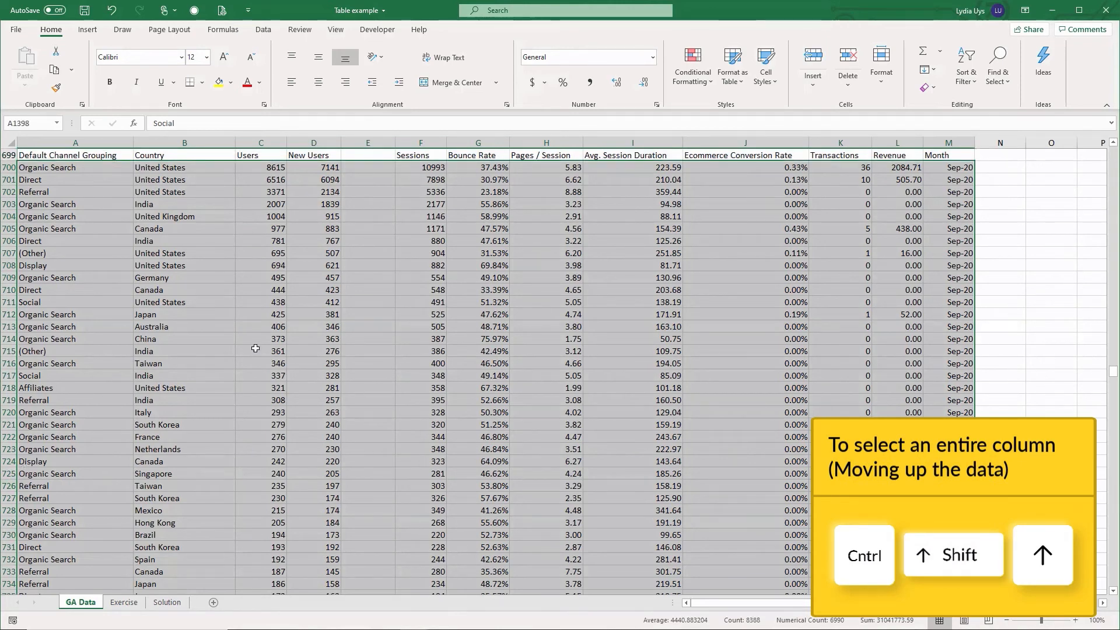
# - Move the selected September rows directly beneath the August table, starting at A684, and allow the existing cells to be replaced
pyautogui.scroll(2, 337, 170)
pyautogui.scroll(5, 337, 170)
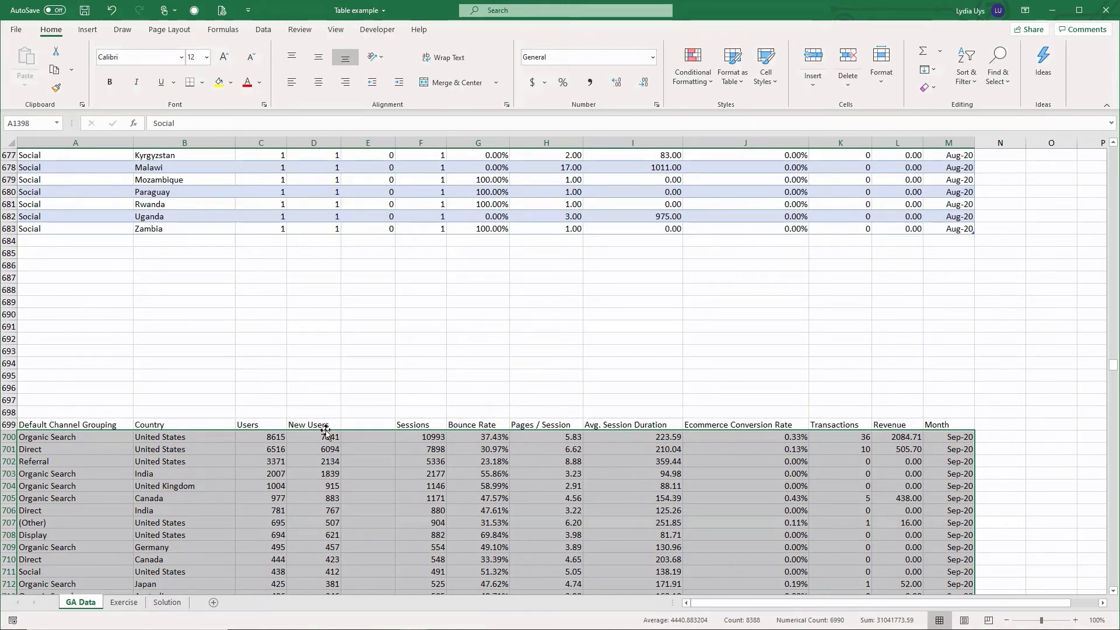
pyautogui.moveTo(325, 431); pyautogui.dragTo(319, 246)
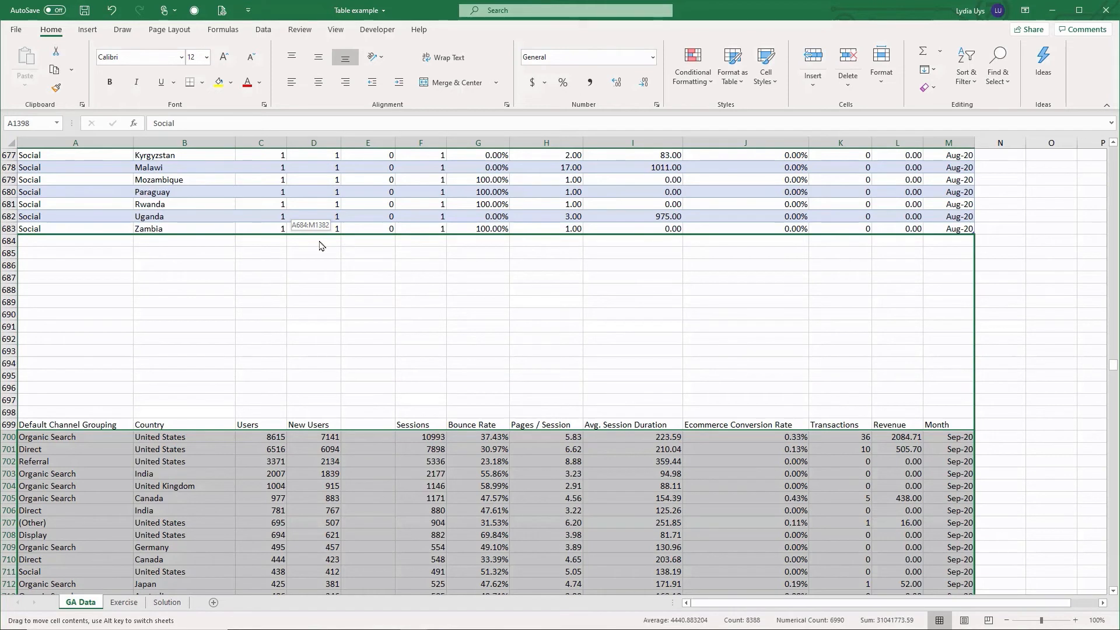
pyautogui.moveTo(320, 245); pyautogui.dragTo(319, 245)
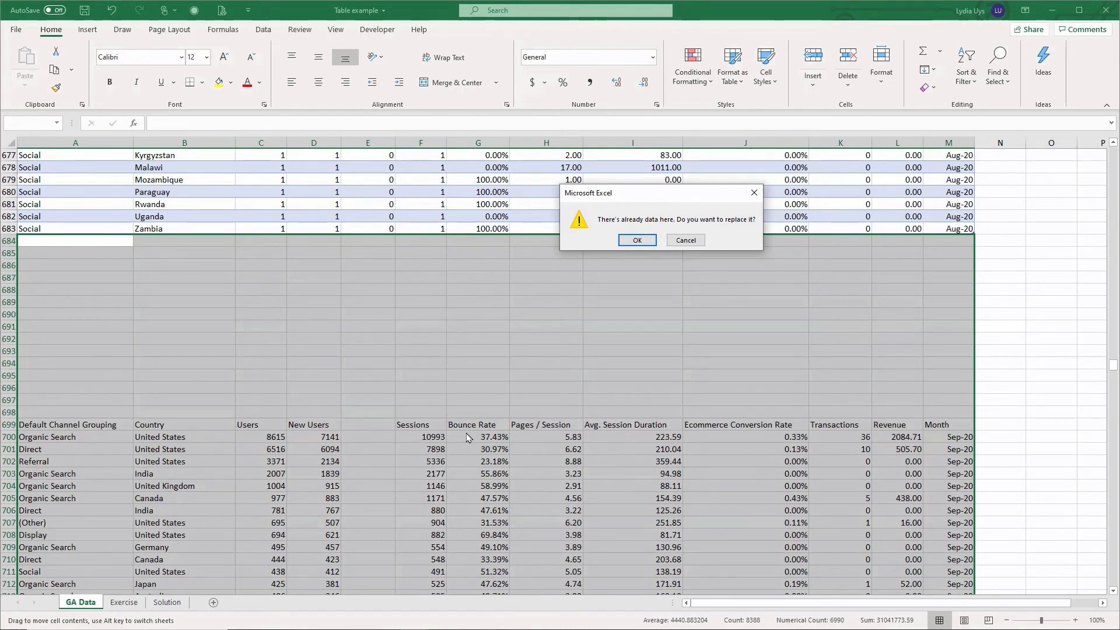
pyautogui.click(646, 243)
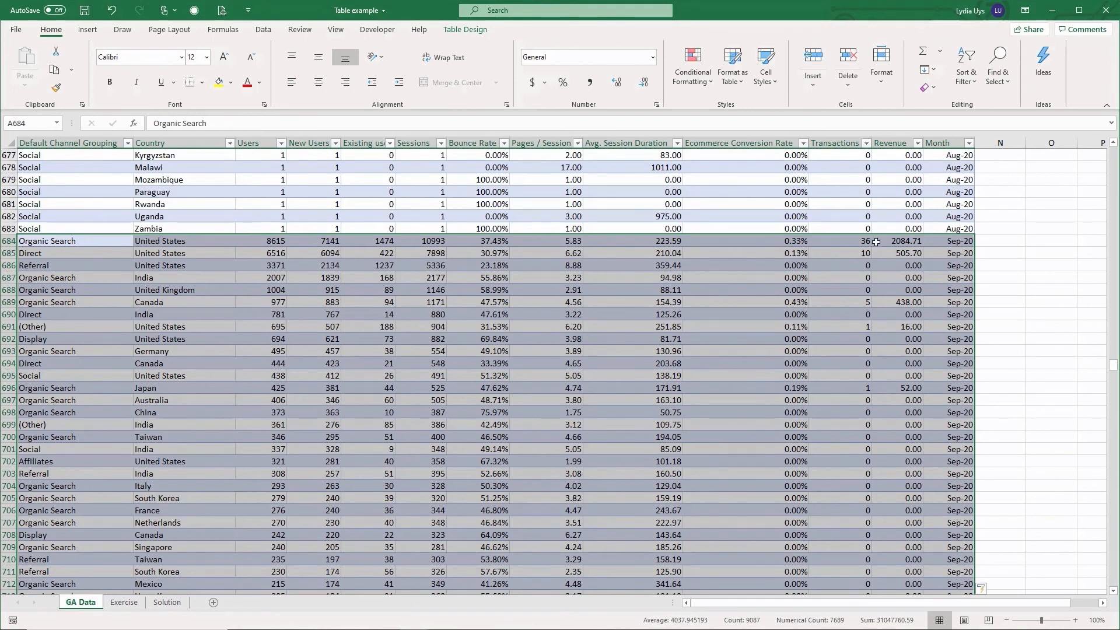
# - Go to the end of the extended GA_Data table and turn its total row back on
pyautogui.click(863, 268)
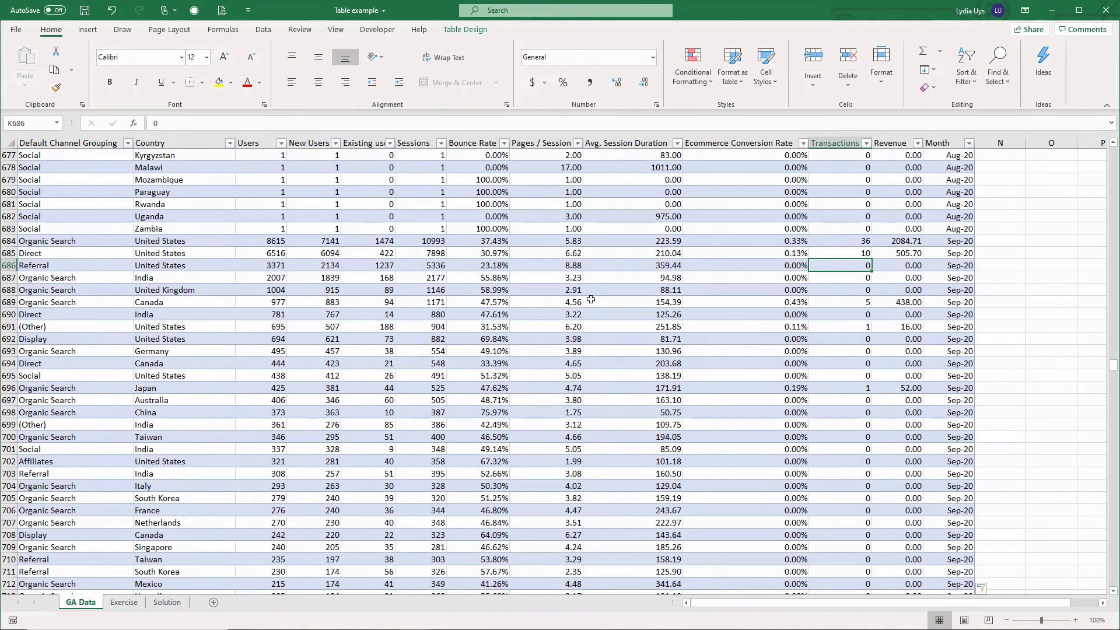
pyautogui.hotkey('ctrl', 'Down')
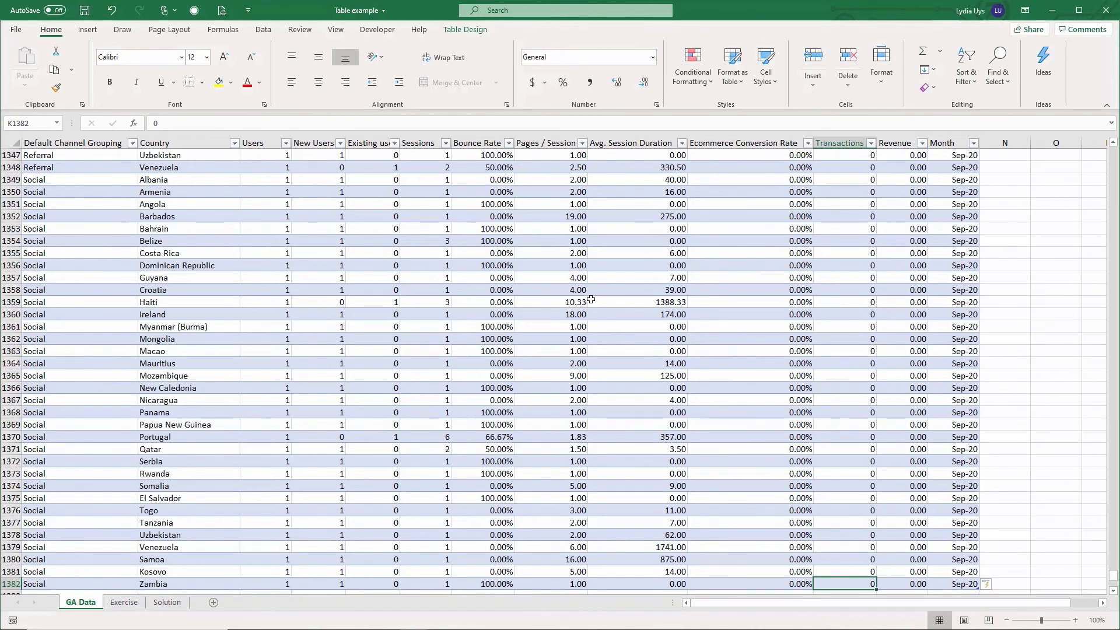
pyautogui.scroll(-2, 825, 297)
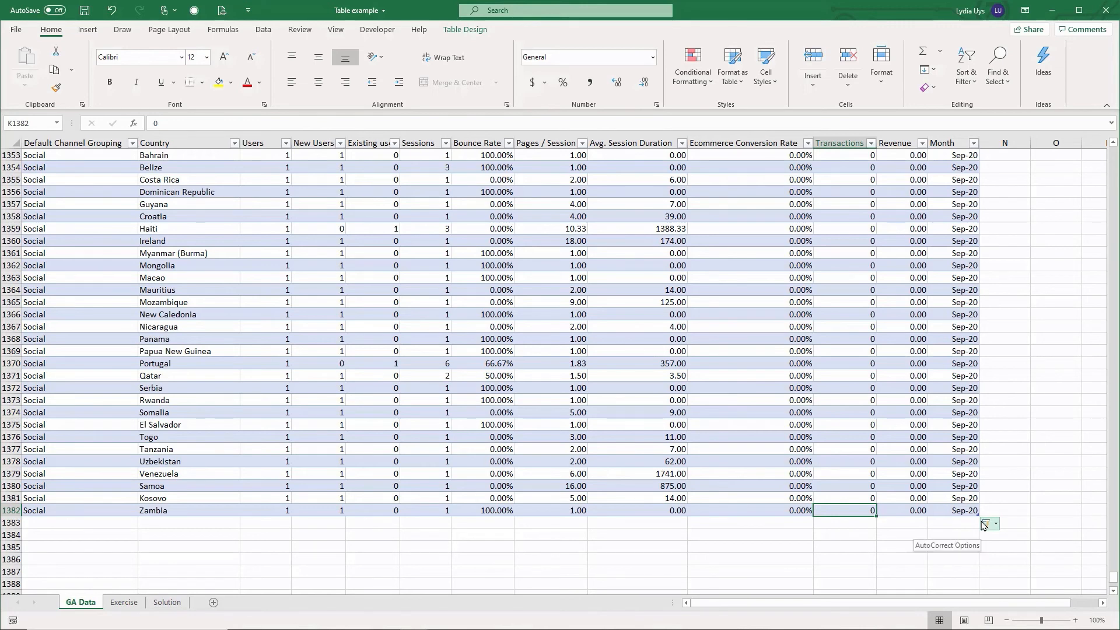
pyautogui.click(466, 30)
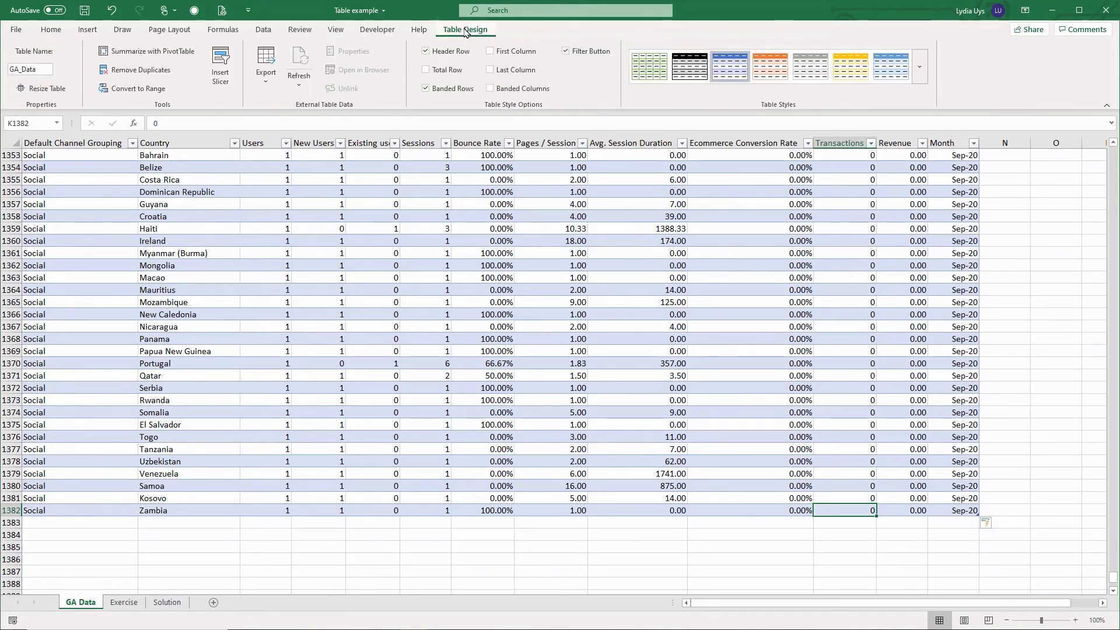
pyautogui.click(430, 71)
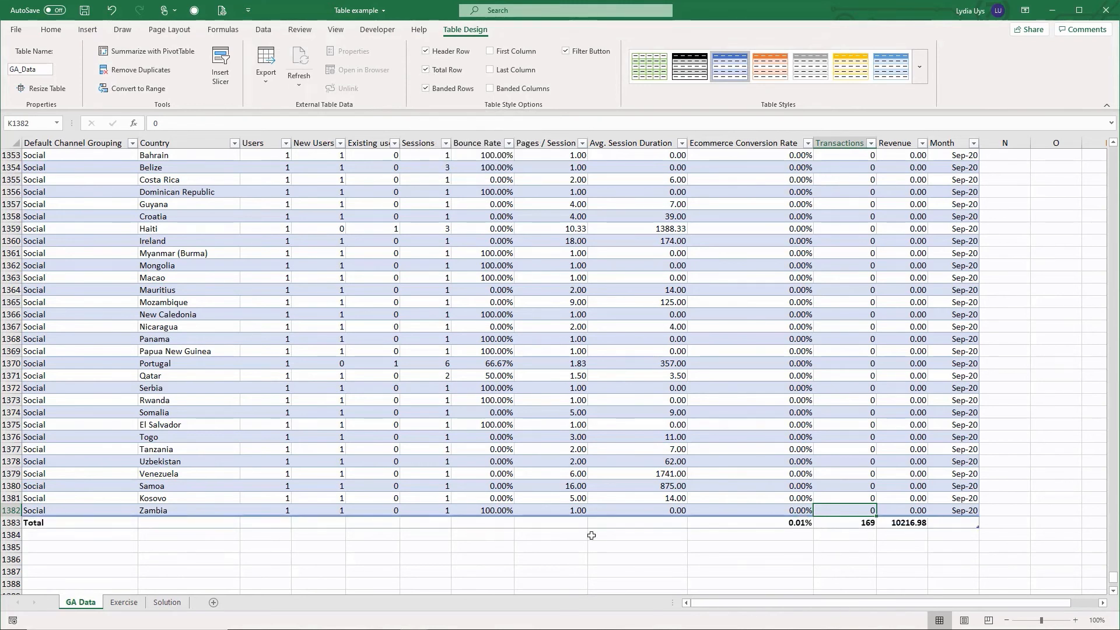